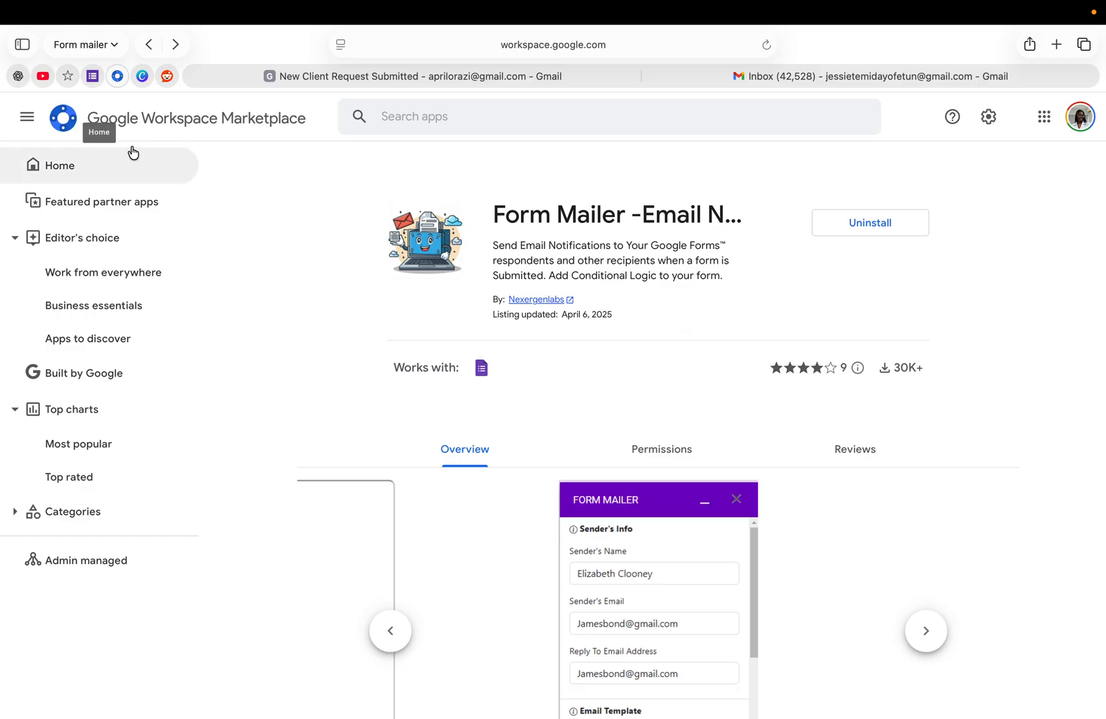
# - Return to the Accounting Agency form, dismiss the account management dialog, and open the SaaS Companies form from the forms list
pyautogui.click(92, 77)
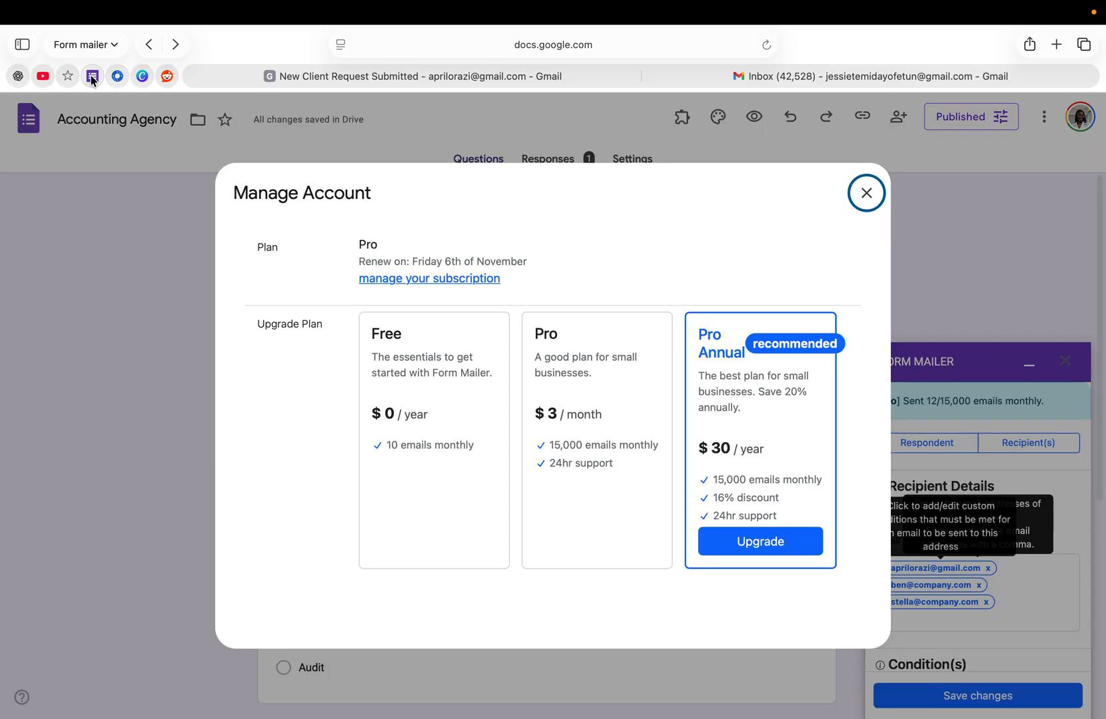
pyautogui.click(865, 191)
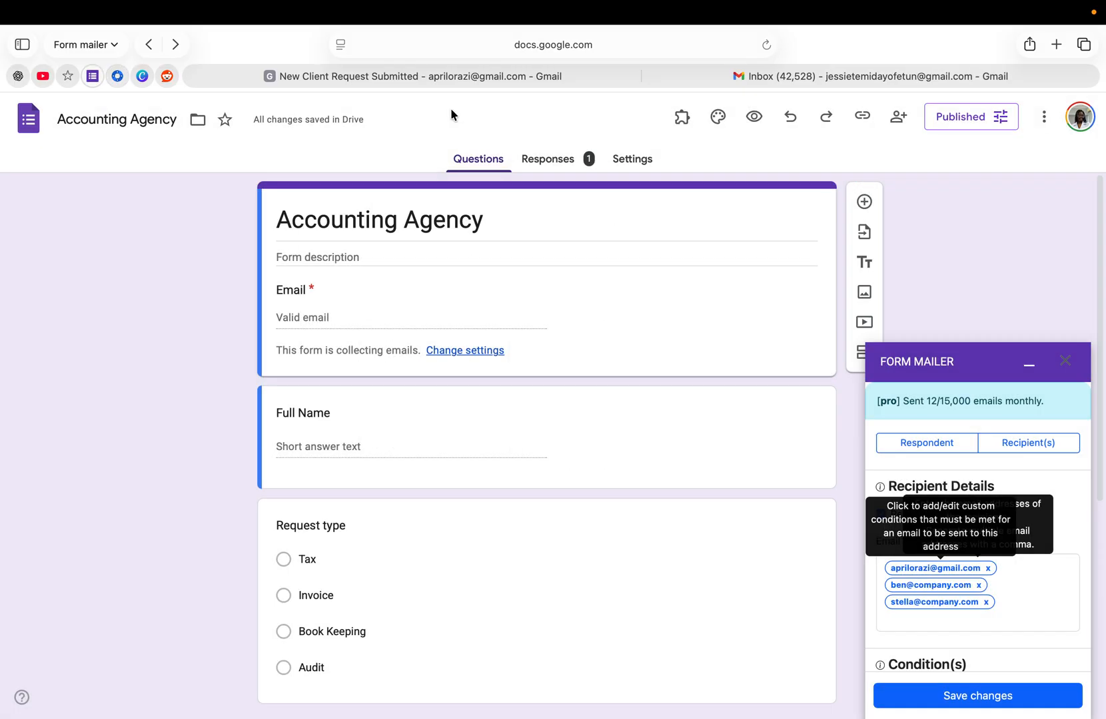
pyautogui.click(24, 128)
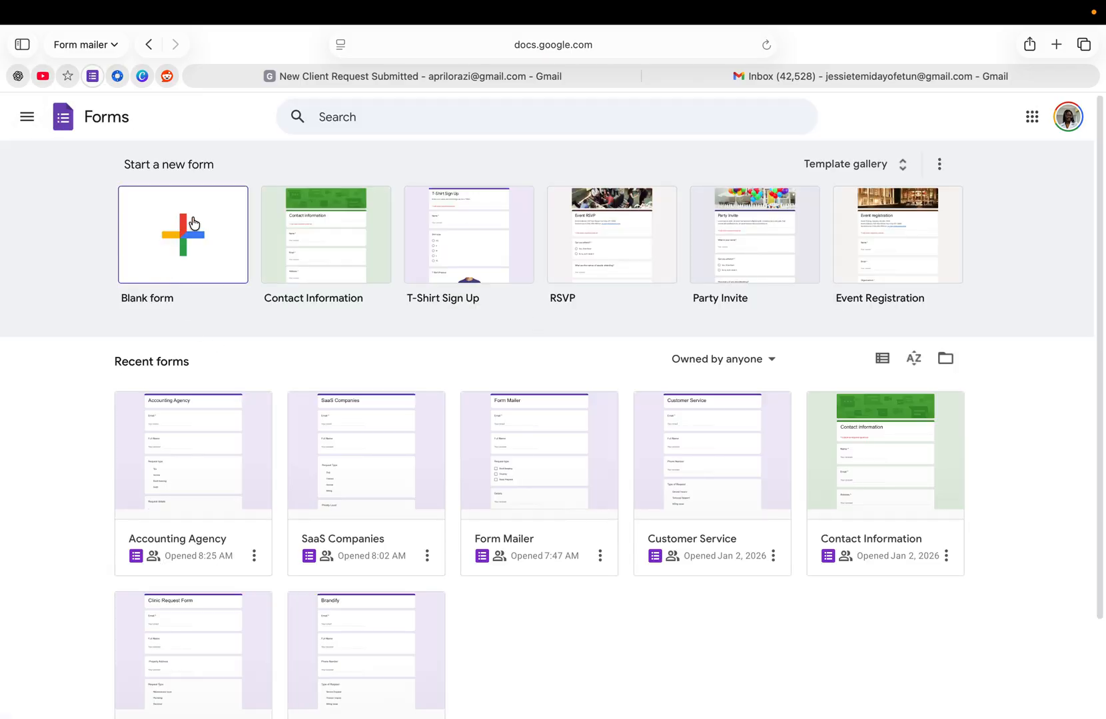
pyautogui.click(377, 485)
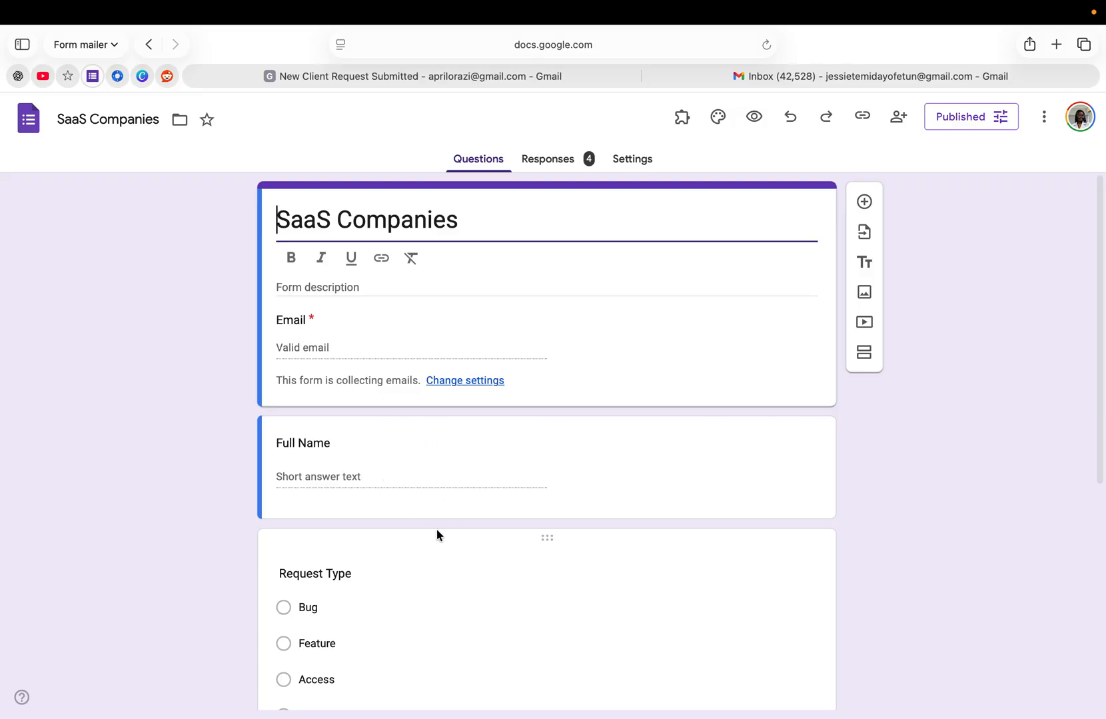
# - Examine the questions and answer options of the SaaS Companies form from title to last question
pyautogui.scroll(-5, 437, 531)
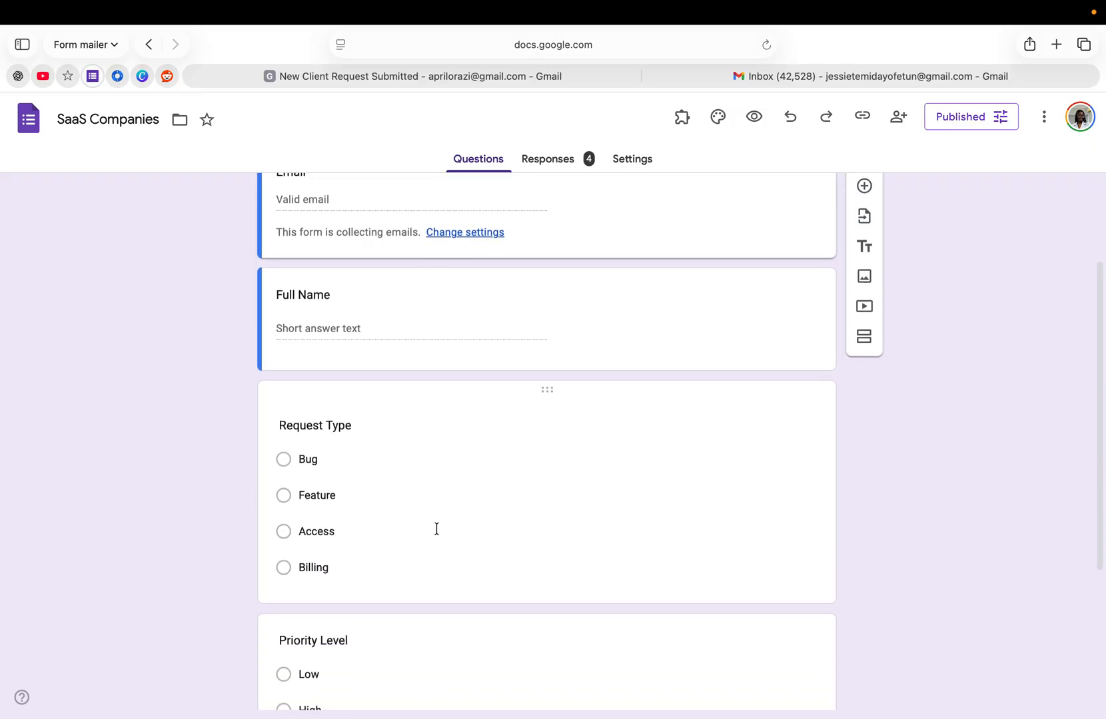
pyautogui.scroll(-7, 437, 531)
pyautogui.scroll(8, 437, 531)
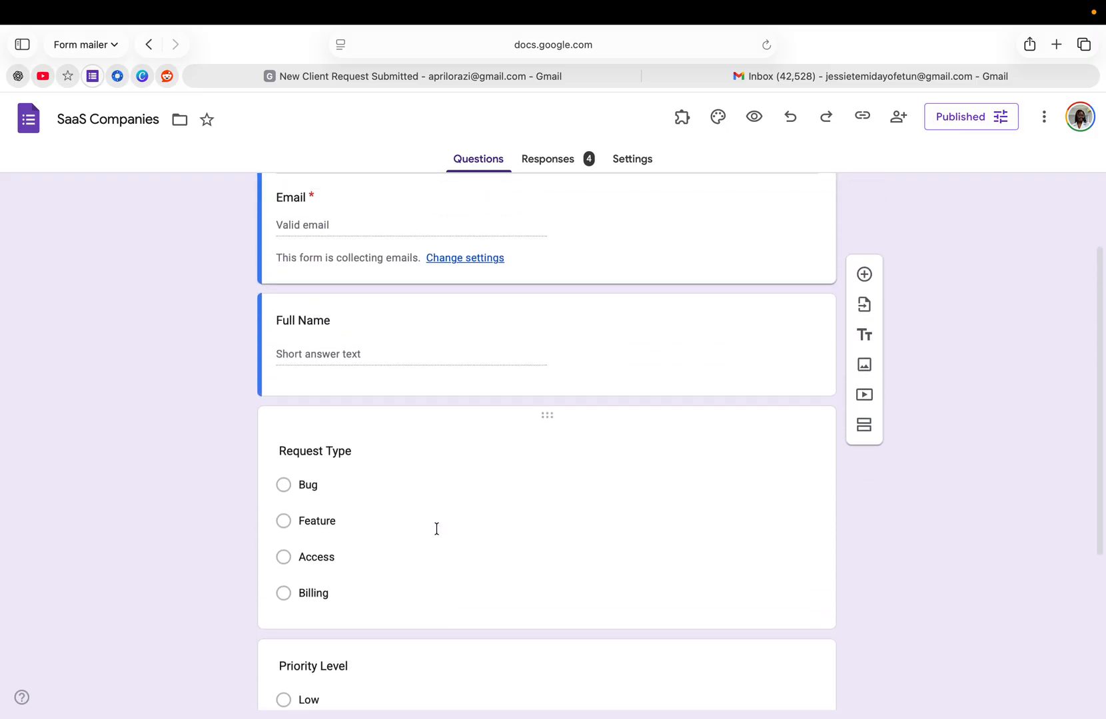
pyautogui.scroll(4, 436, 529)
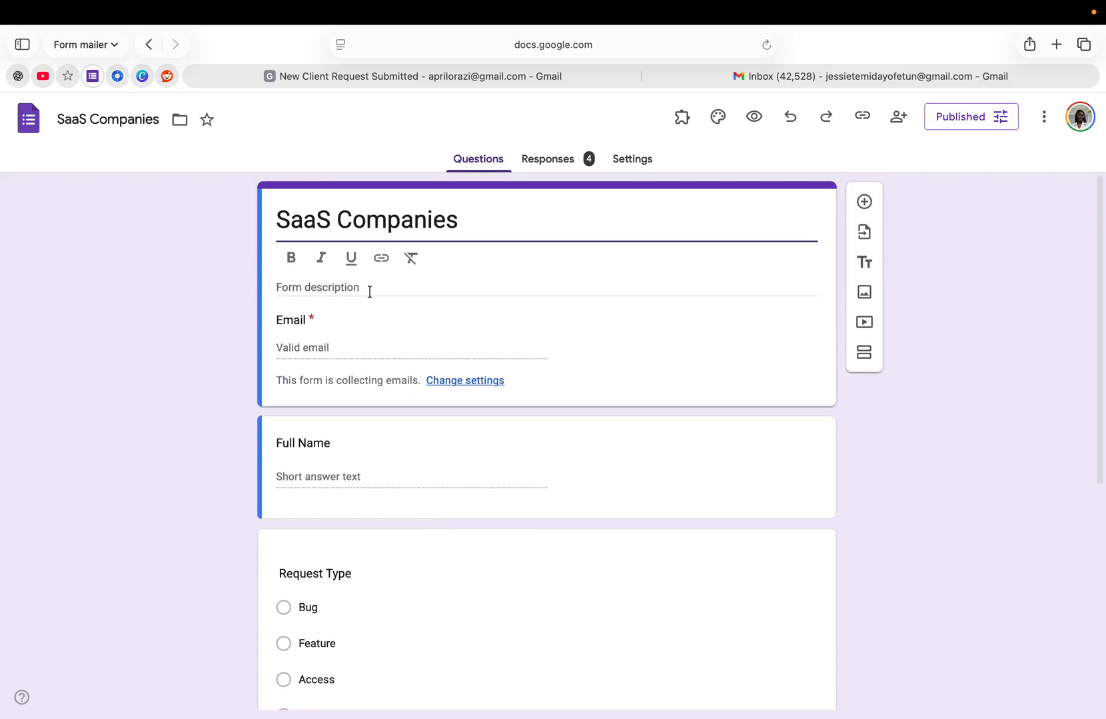
pyautogui.scroll(-10, 474, 368)
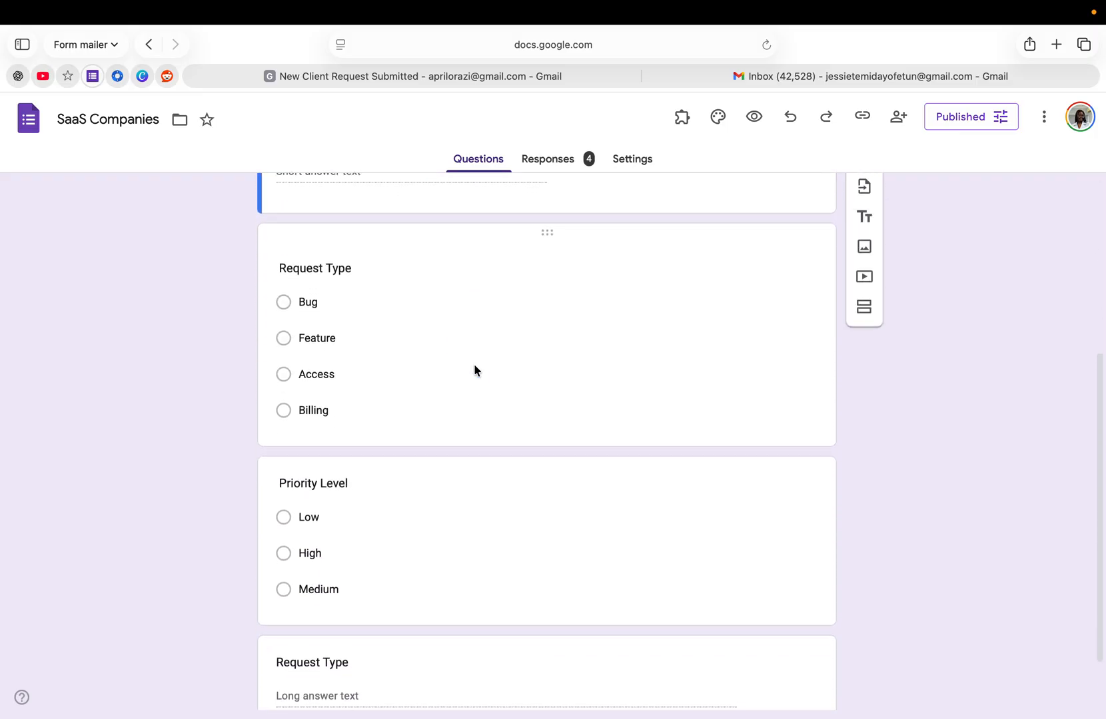
pyautogui.scroll(10, 474, 368)
pyautogui.scroll(-2, 474, 368)
pyautogui.scroll(-10, 474, 368)
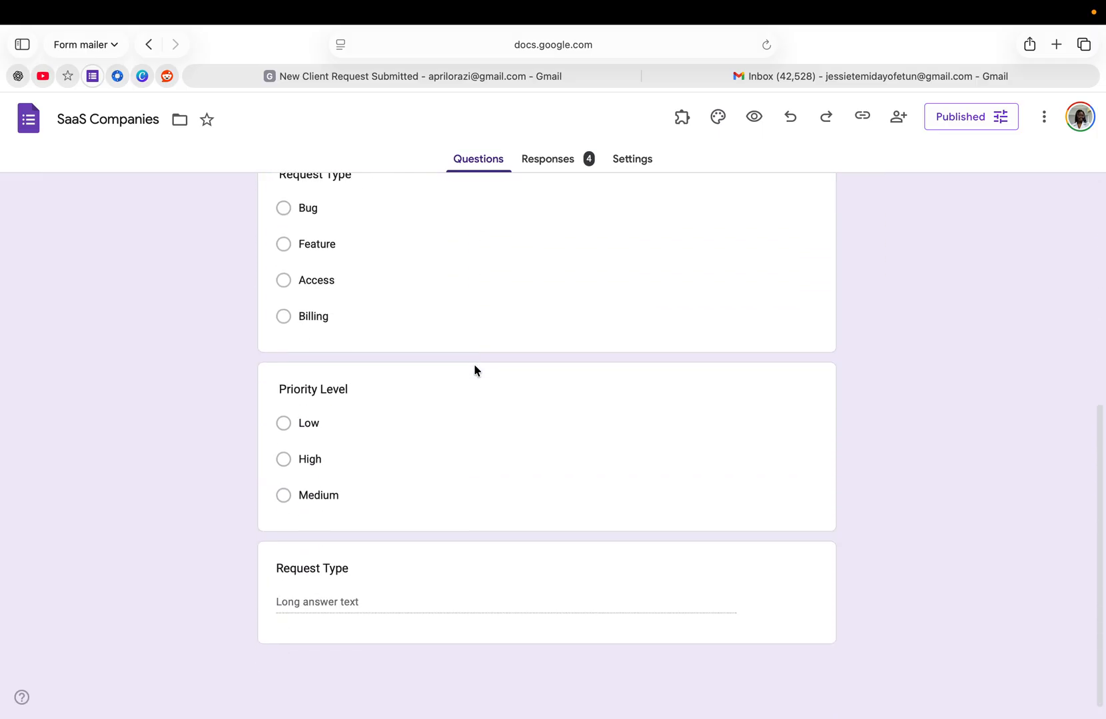
pyautogui.scroll(13, 475, 368)
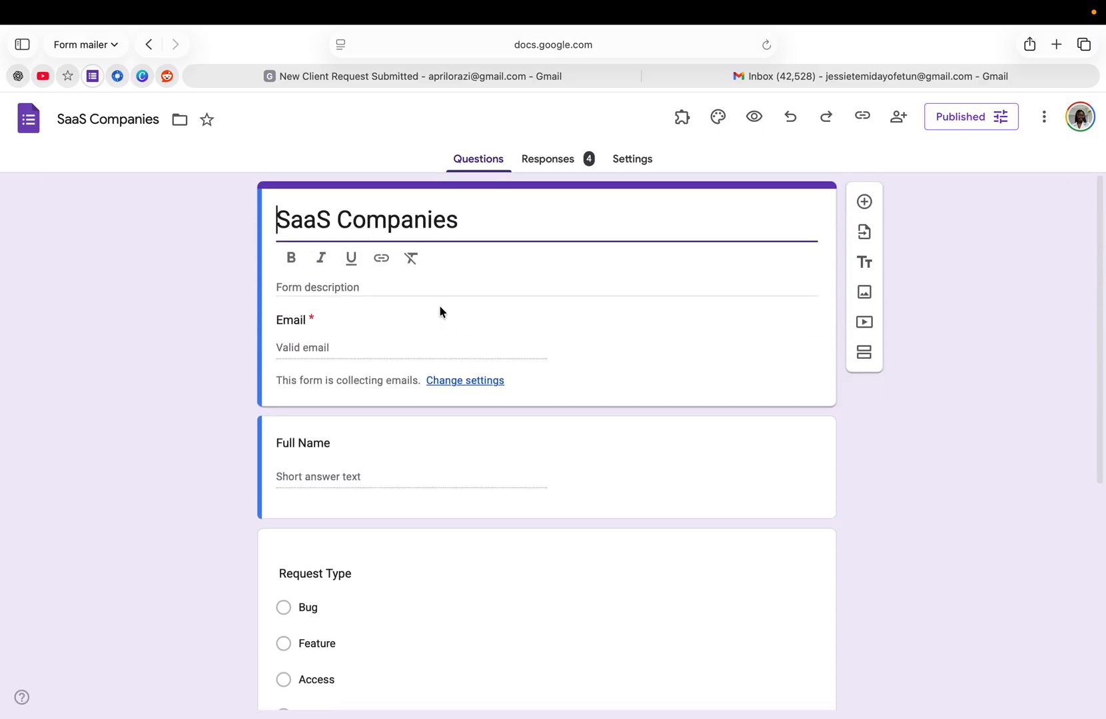
# - Launch the Form Mailer add-on for this form and open its email notification management
pyautogui.click(686, 120)
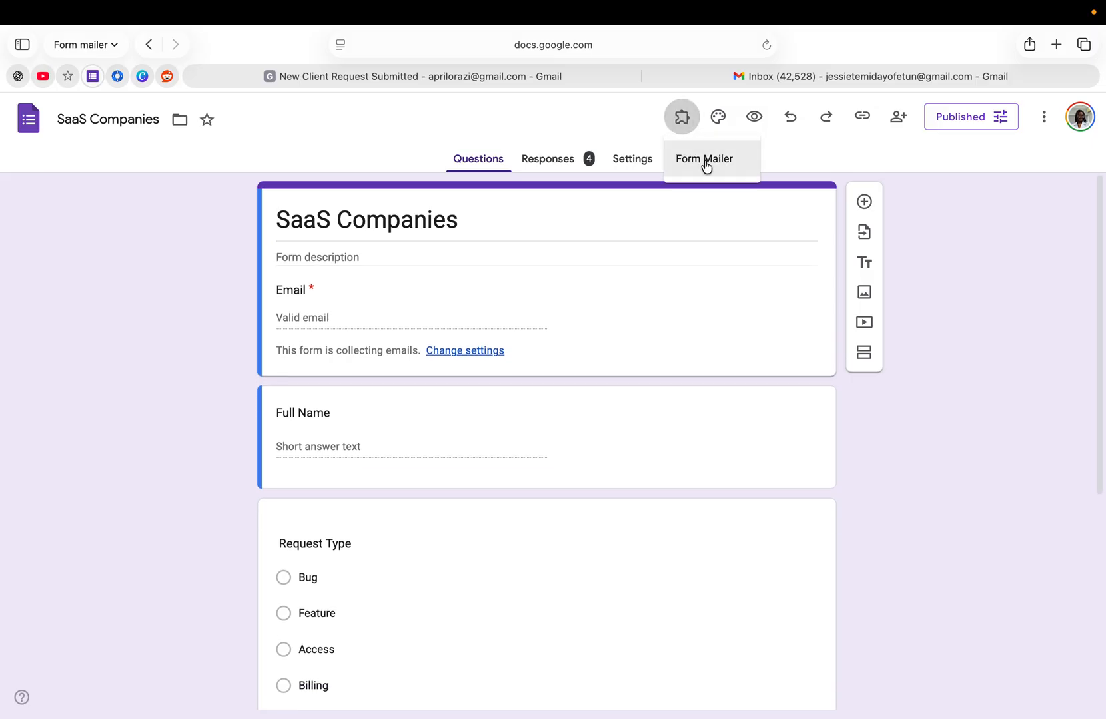
pyautogui.click(705, 163)
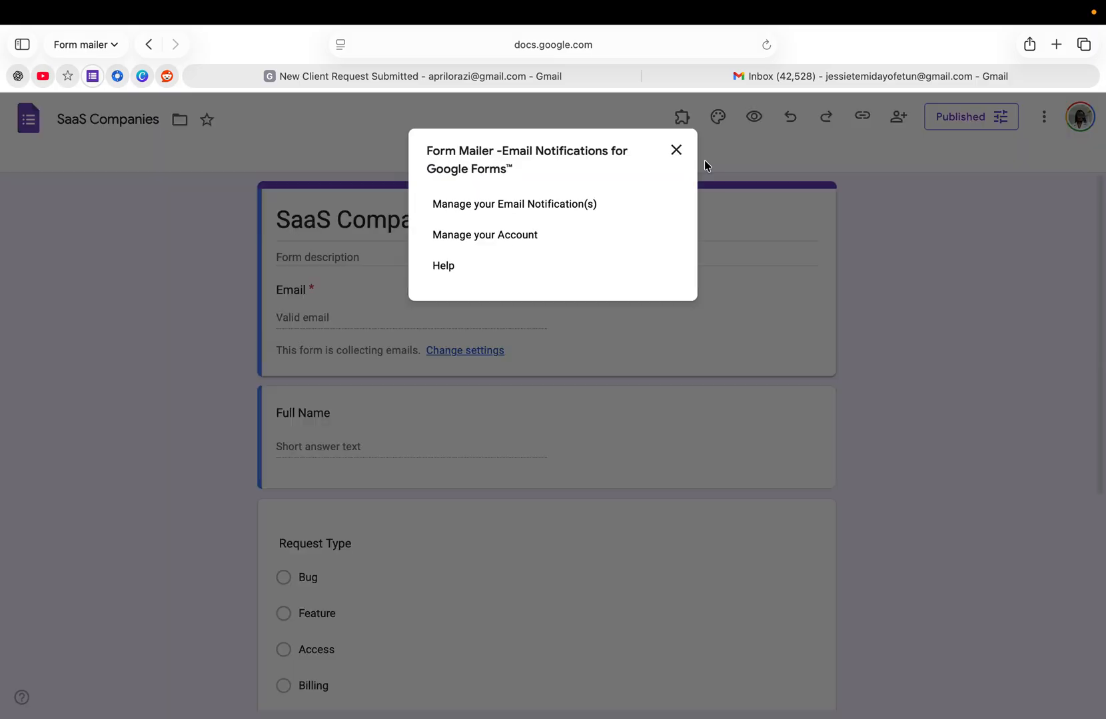
pyautogui.click(525, 204)
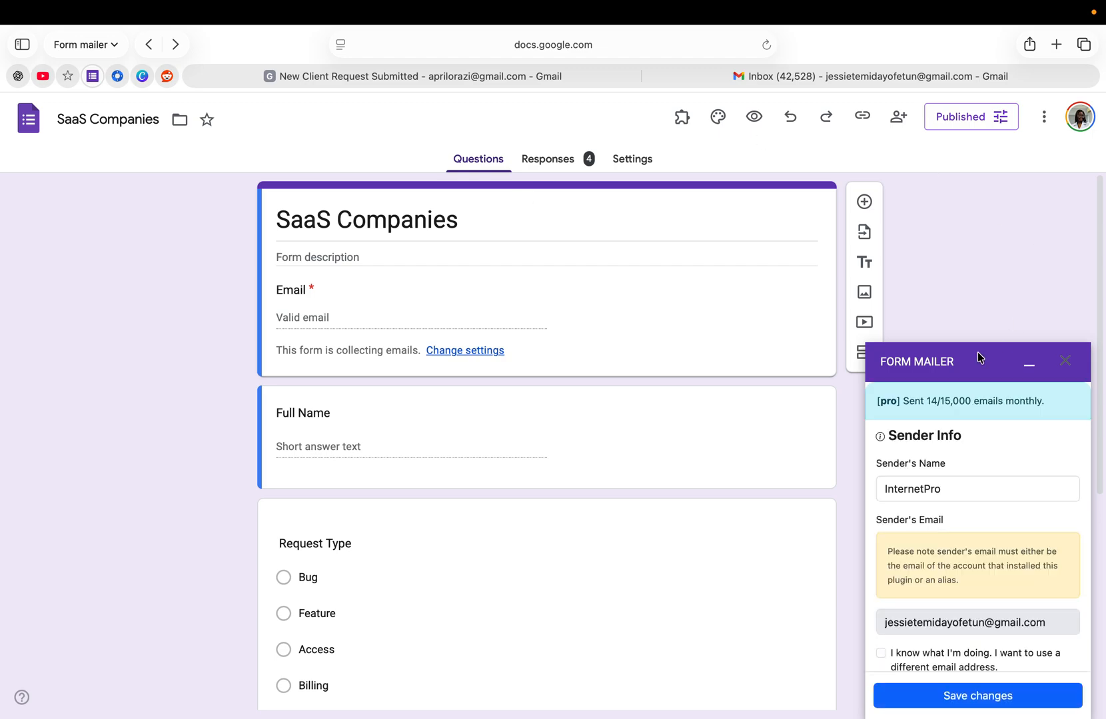
# - Review the sender info in Form Mailer and open the respondent's email template for editing
pyautogui.scroll(-3, 1015, 534)
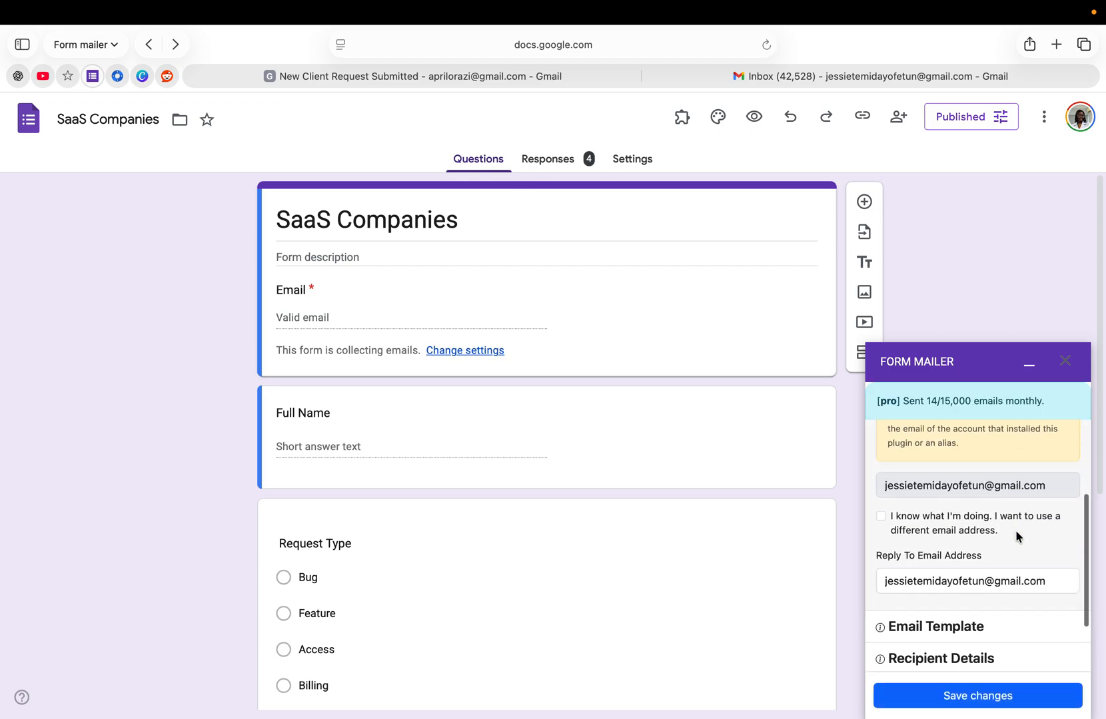
pyautogui.scroll(2, 1015, 533)
pyautogui.scroll(1, 1015, 532)
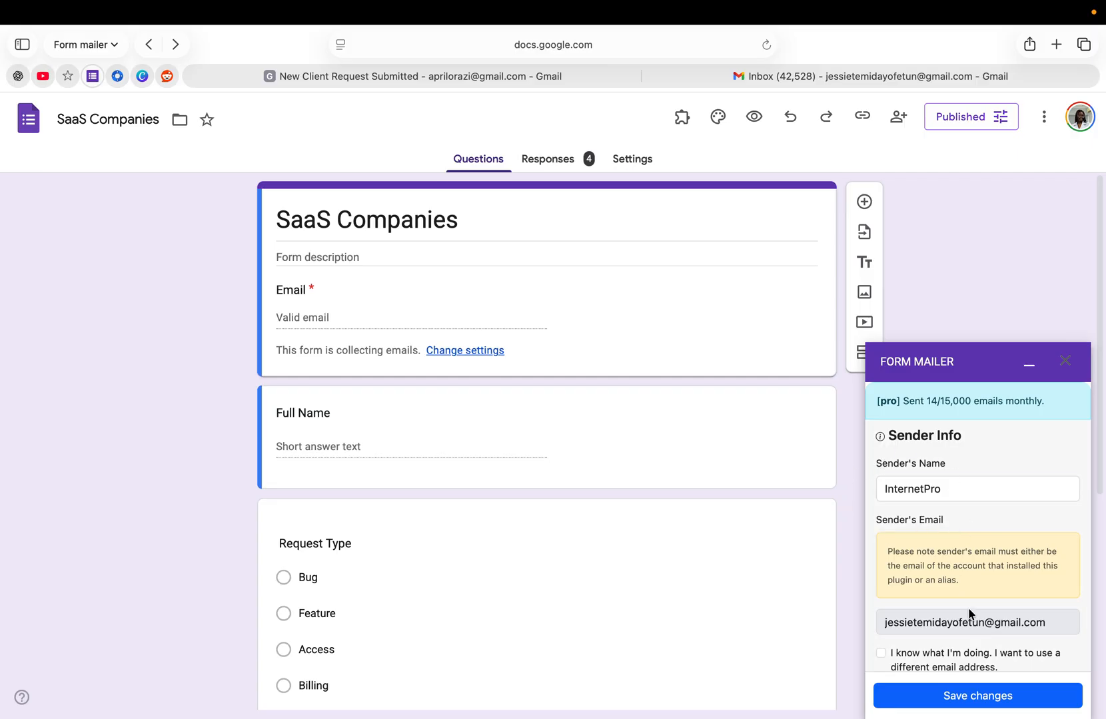
pyautogui.scroll(-3, 967, 612)
pyautogui.scroll(-3, 969, 613)
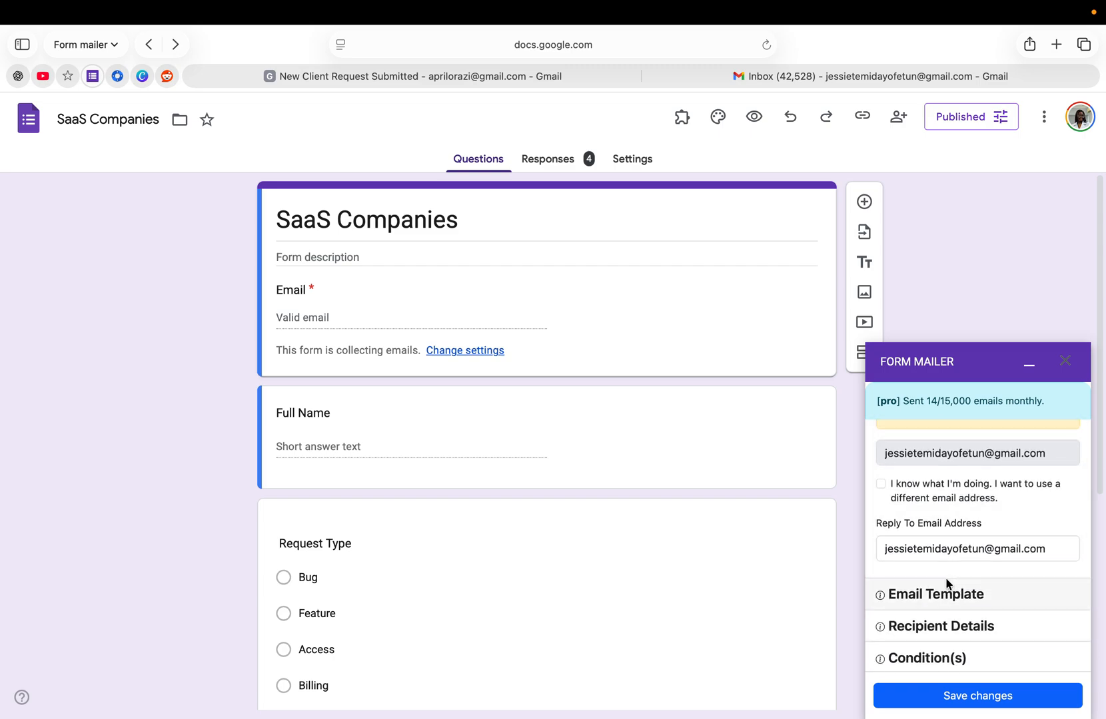
pyautogui.scroll(-2, 929, 569)
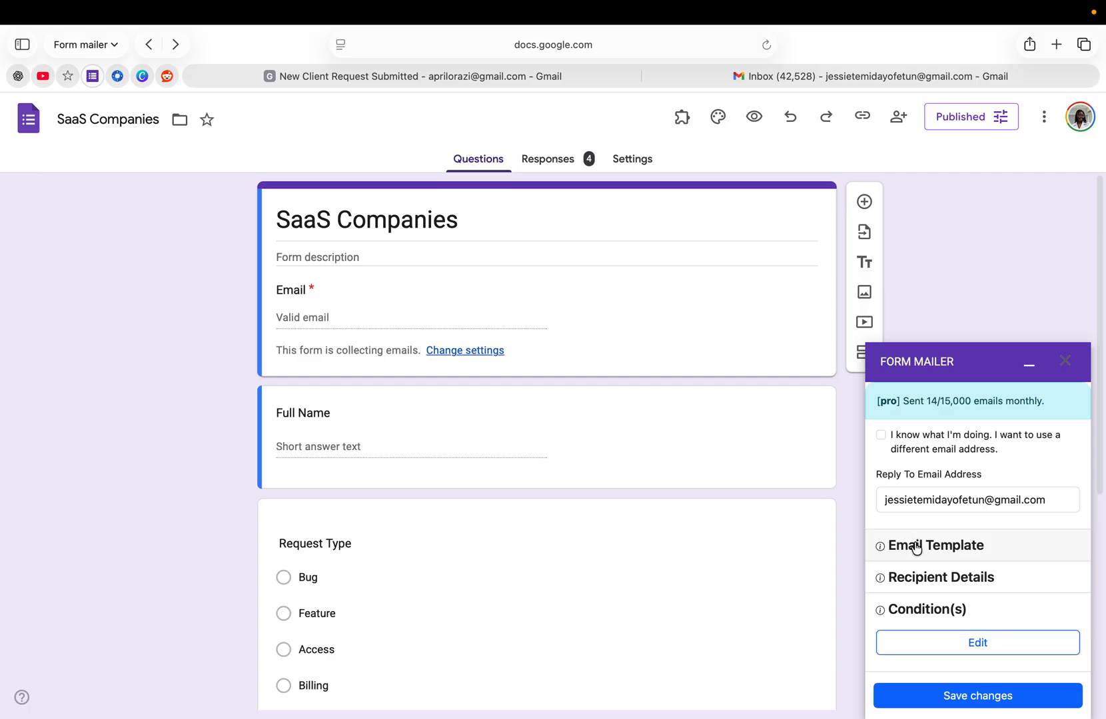
pyautogui.click(916, 546)
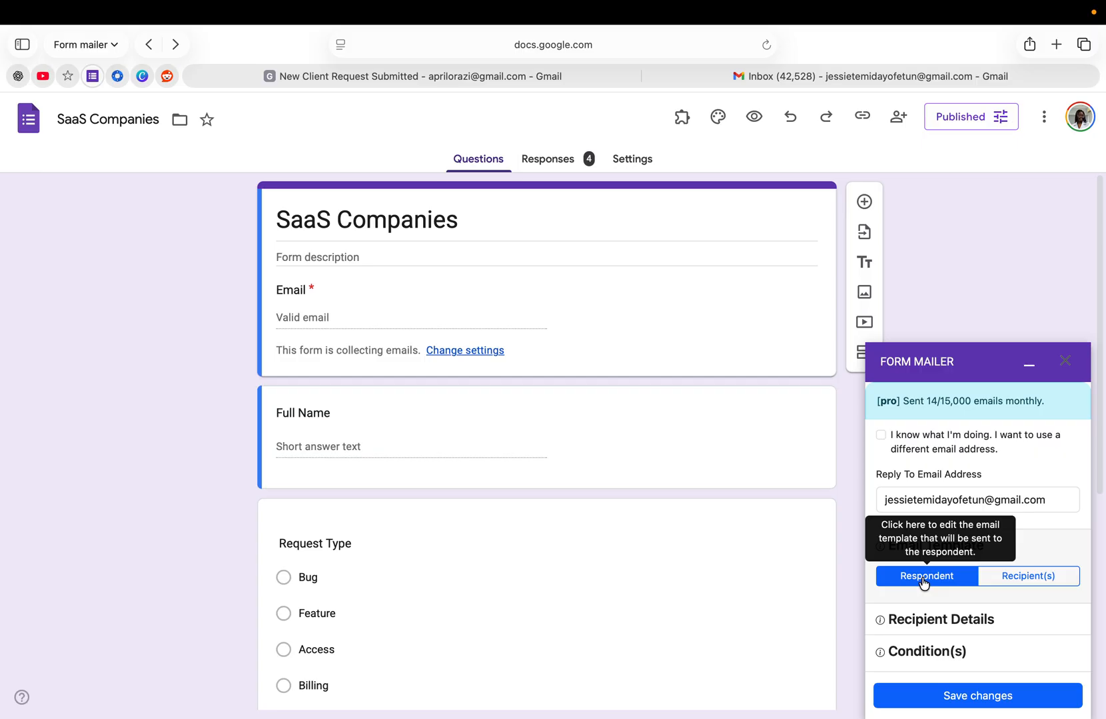
pyautogui.click(923, 582)
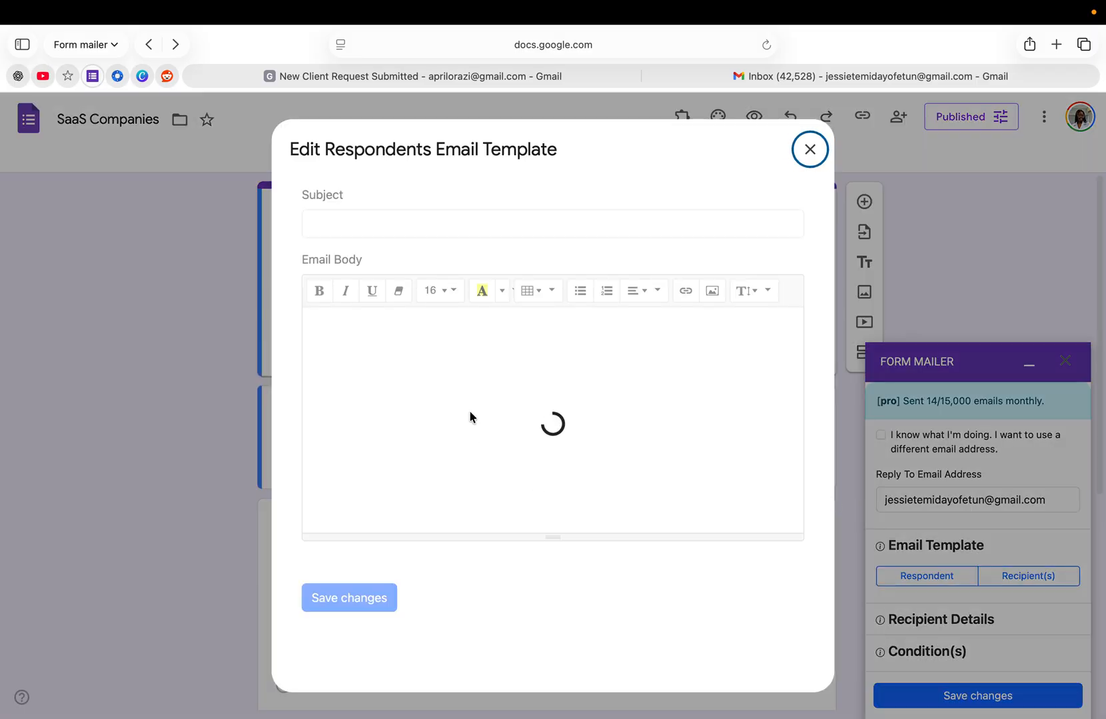
# - Read through the respondent email template's body, from the greeting and request summary to the closing
pyautogui.scroll(-3, 373, 387)
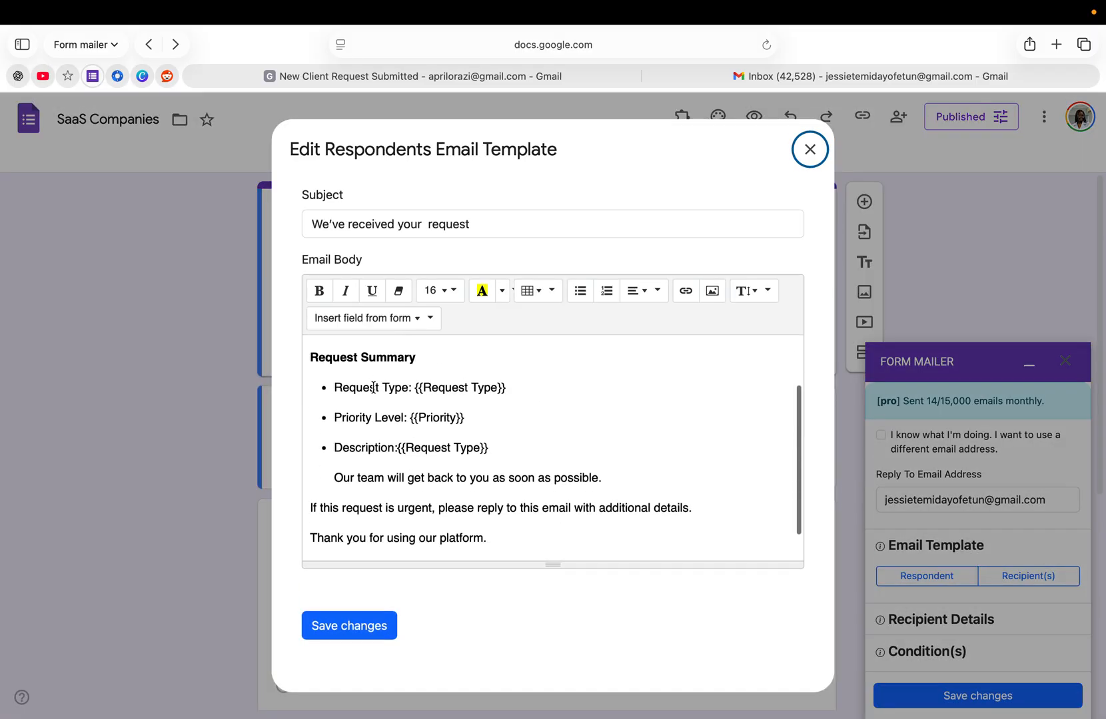
pyautogui.scroll(3, 373, 387)
pyautogui.scroll(-3, 373, 387)
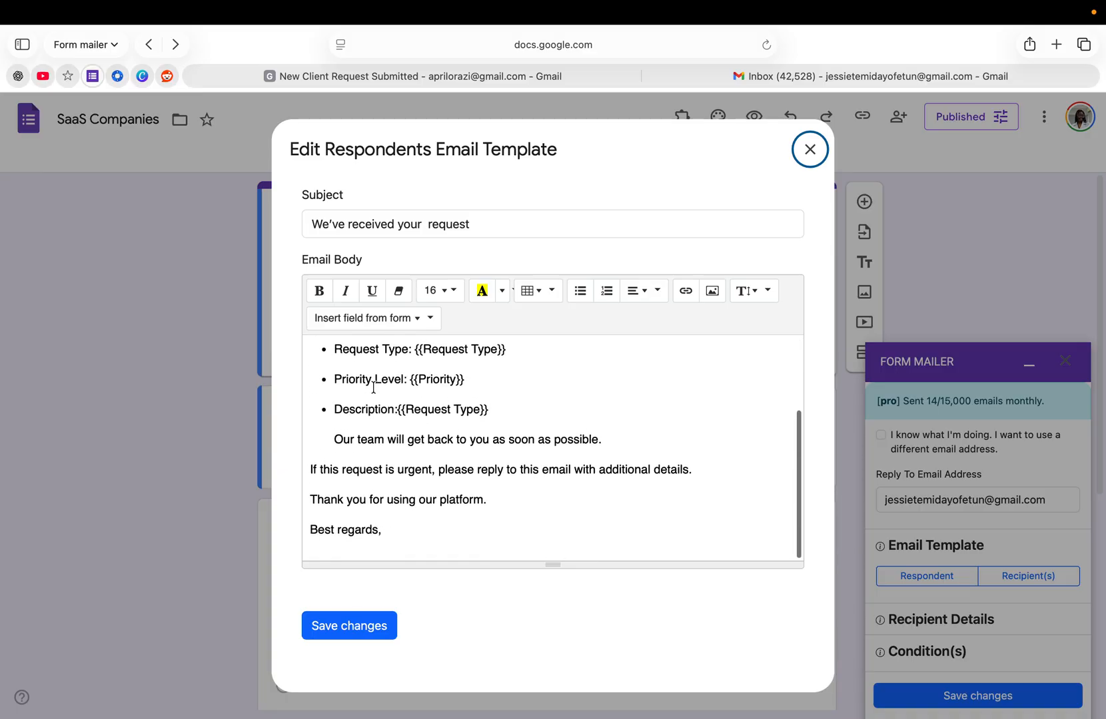
pyautogui.scroll(3, 373, 387)
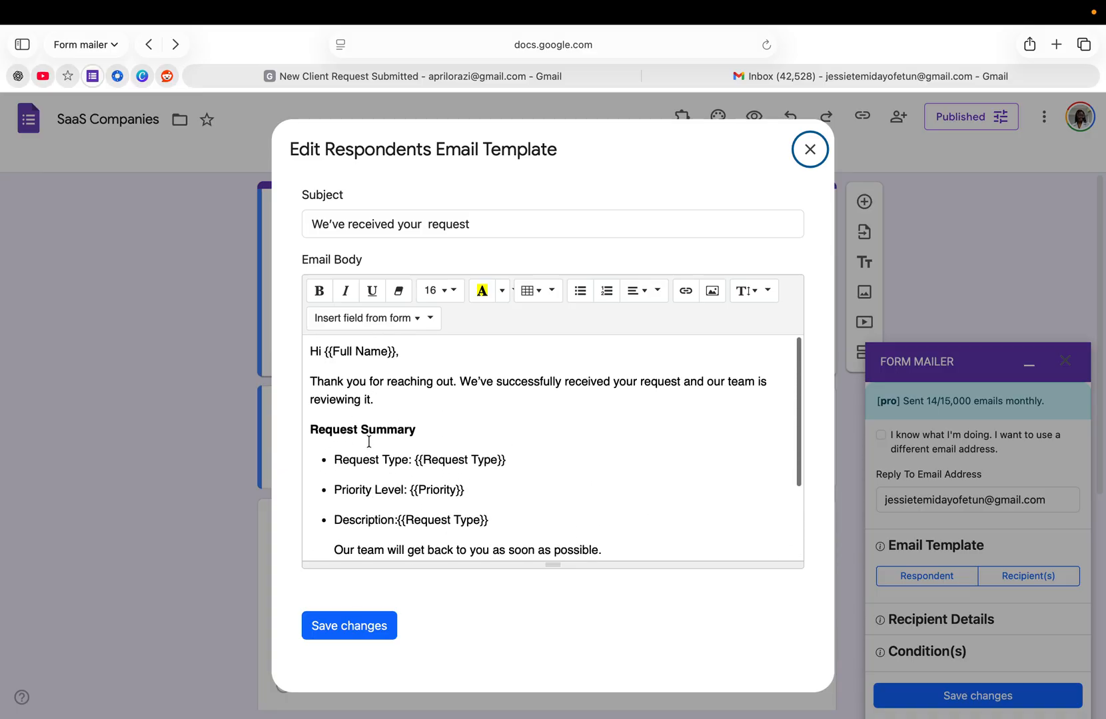
pyautogui.scroll(-3, 369, 442)
pyautogui.scroll(1, 384, 407)
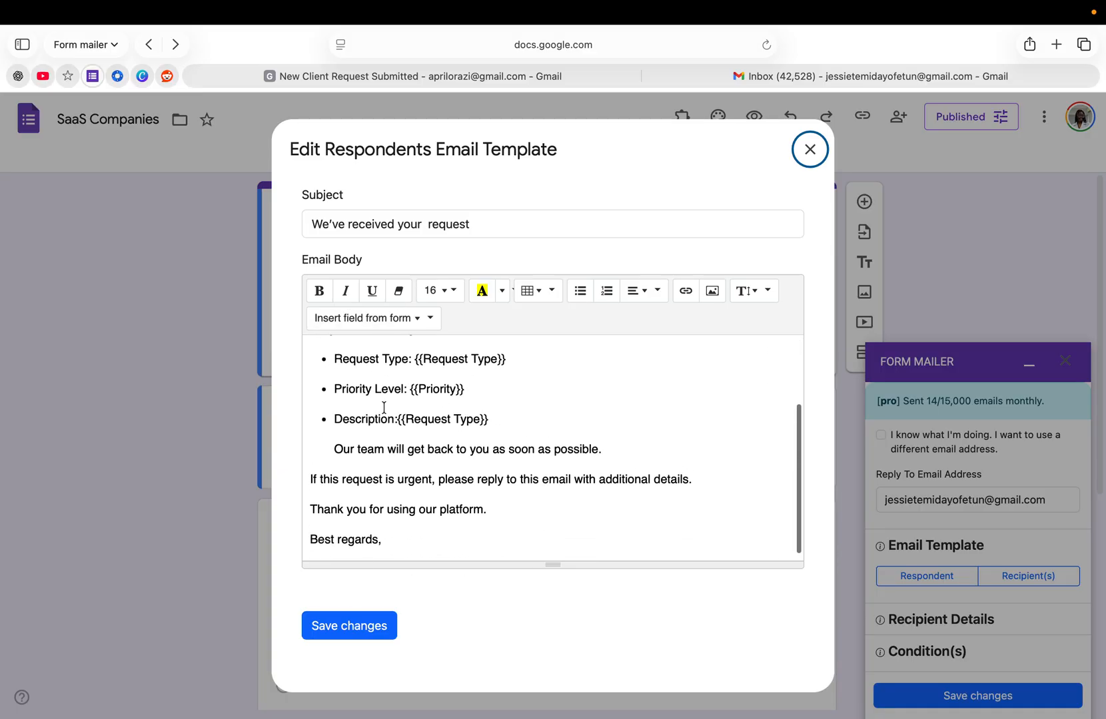
pyautogui.scroll(3, 400, 407)
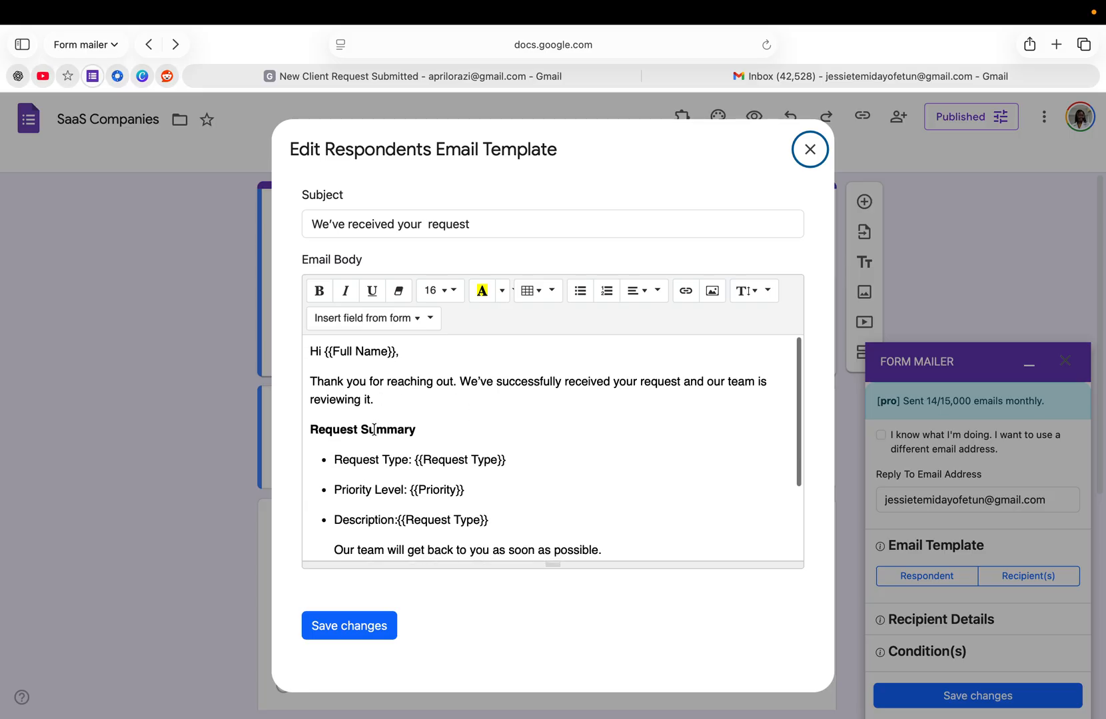
pyautogui.scroll(-2, 374, 430)
pyautogui.scroll(2, 373, 433)
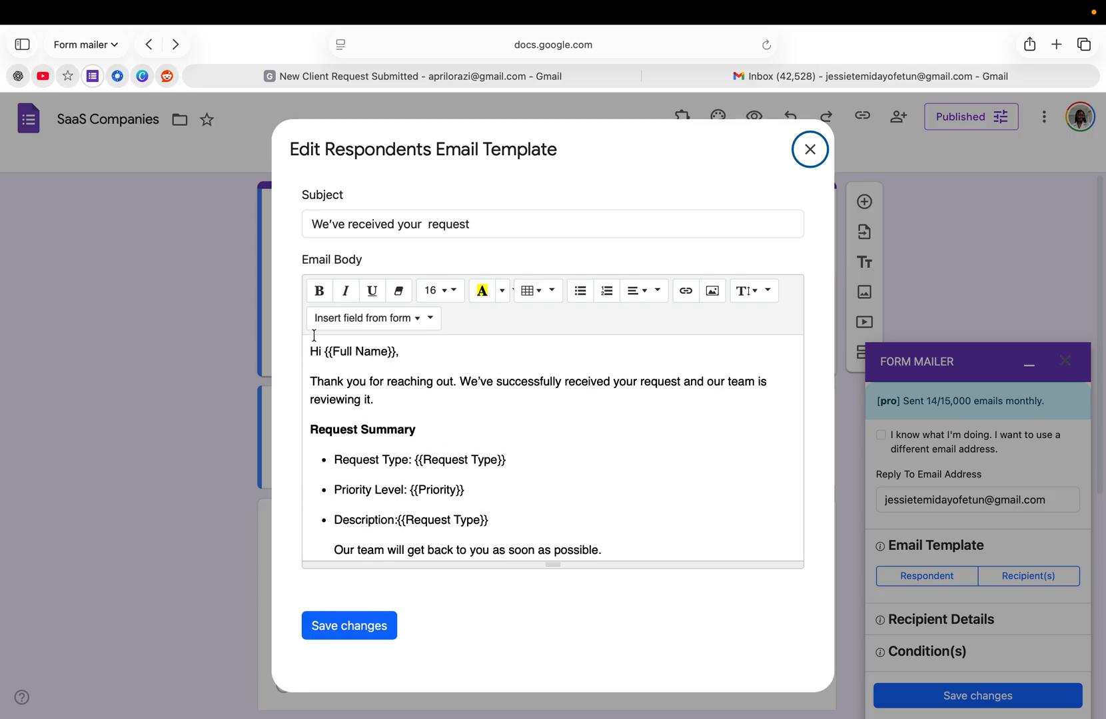
# - Replace the placeholder after "Request Type:" in the request summary with the form's Request Type field
pyautogui.click(510, 460)
pyautogui.press('BackSpace')
pyautogui.press('BackSpace')
pyautogui.press('BackSpace')
pyautogui.press('BackSpace')
pyautogui.press('BackSpace')
pyautogui.press('BackSpace')
pyautogui.press('BackSpace')
pyautogui.press('BackSpace')
pyautogui.press('BackSpace')
pyautogui.press('BackSpace')
pyautogui.press('BackSpace')
pyautogui.press('BackSpace')
pyautogui.press('BackSpace')
pyautogui.press('BackSpace')
pyautogui.press('BackSpace')
pyautogui.press('BackSpace')
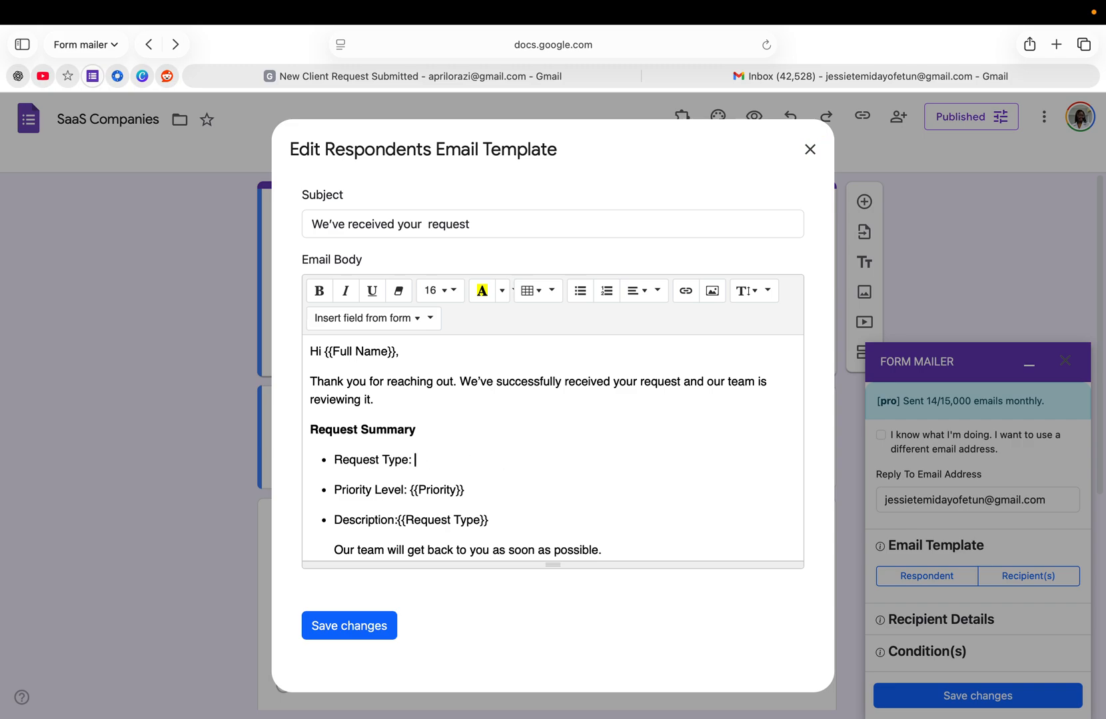
pyautogui.click(382, 325)
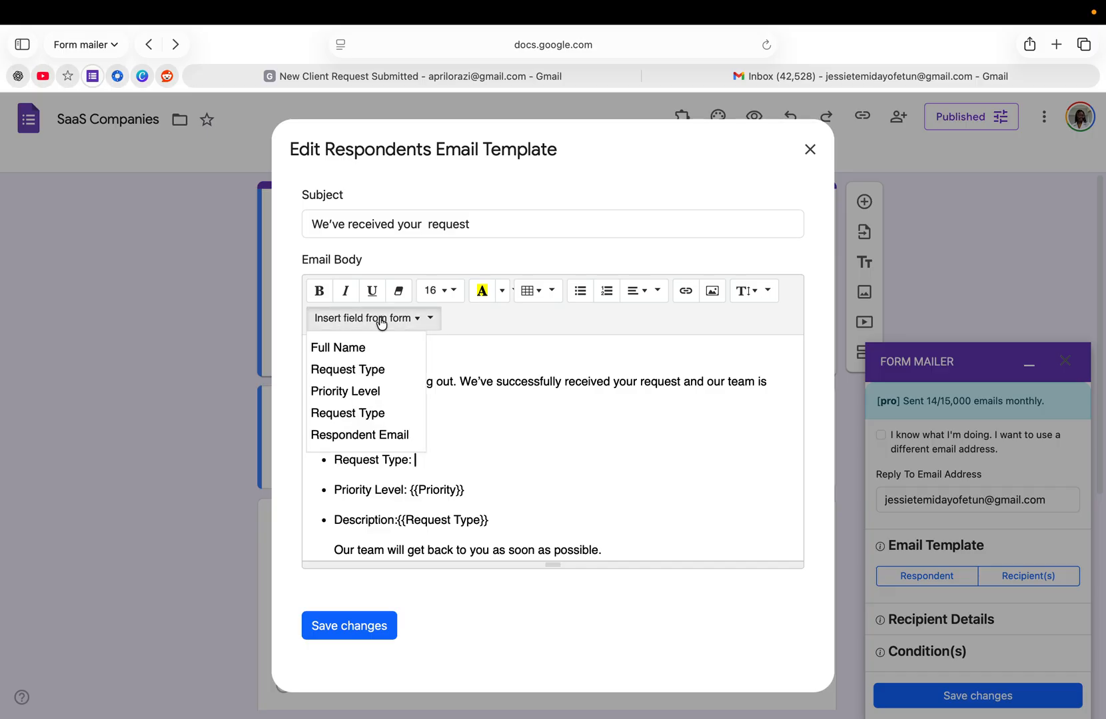
pyautogui.click(348, 369)
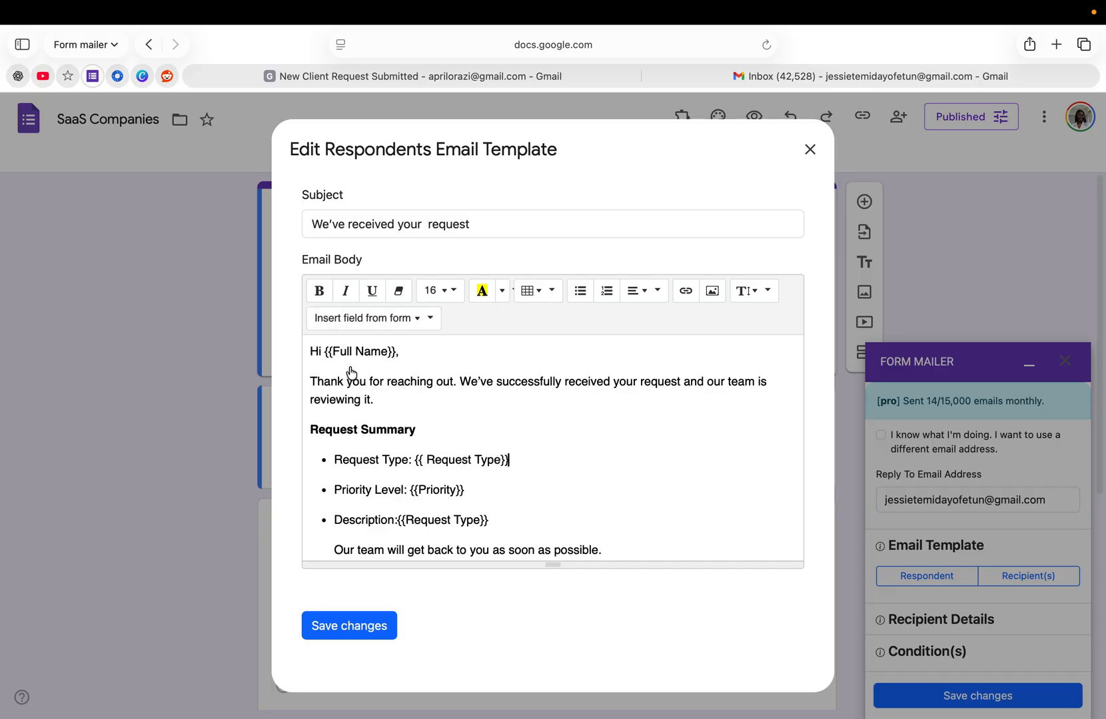
# - Check the rest of the respondent email body and save the template changes
pyautogui.scroll(-2, 475, 489)
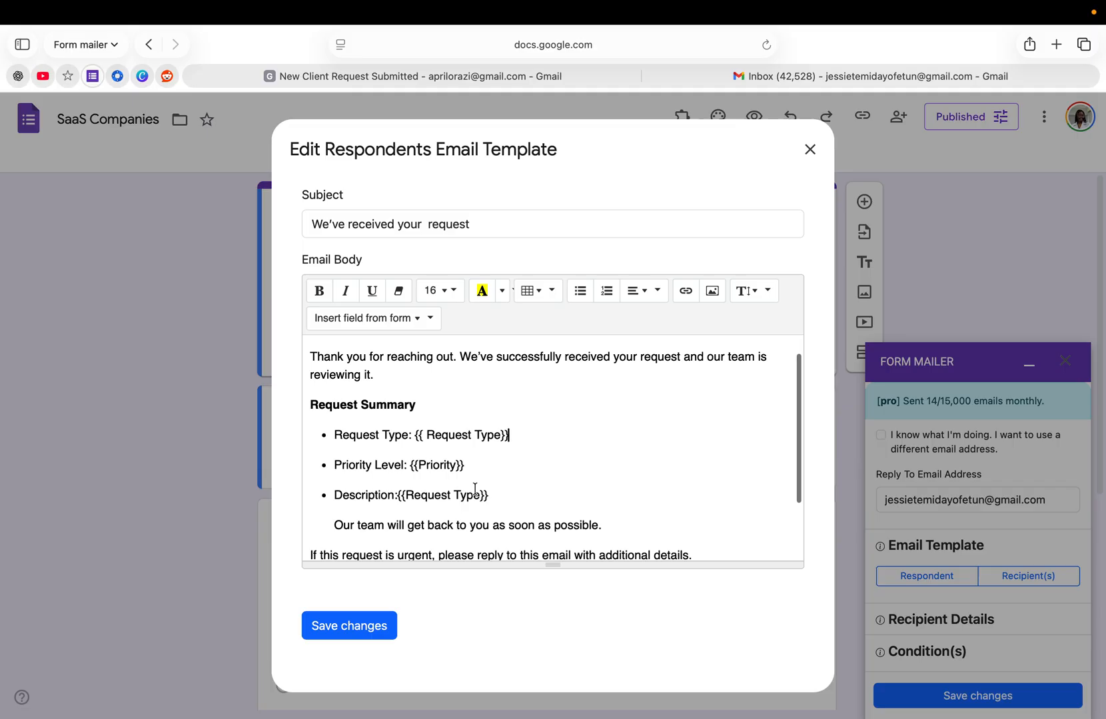
pyautogui.scroll(2, 475, 526)
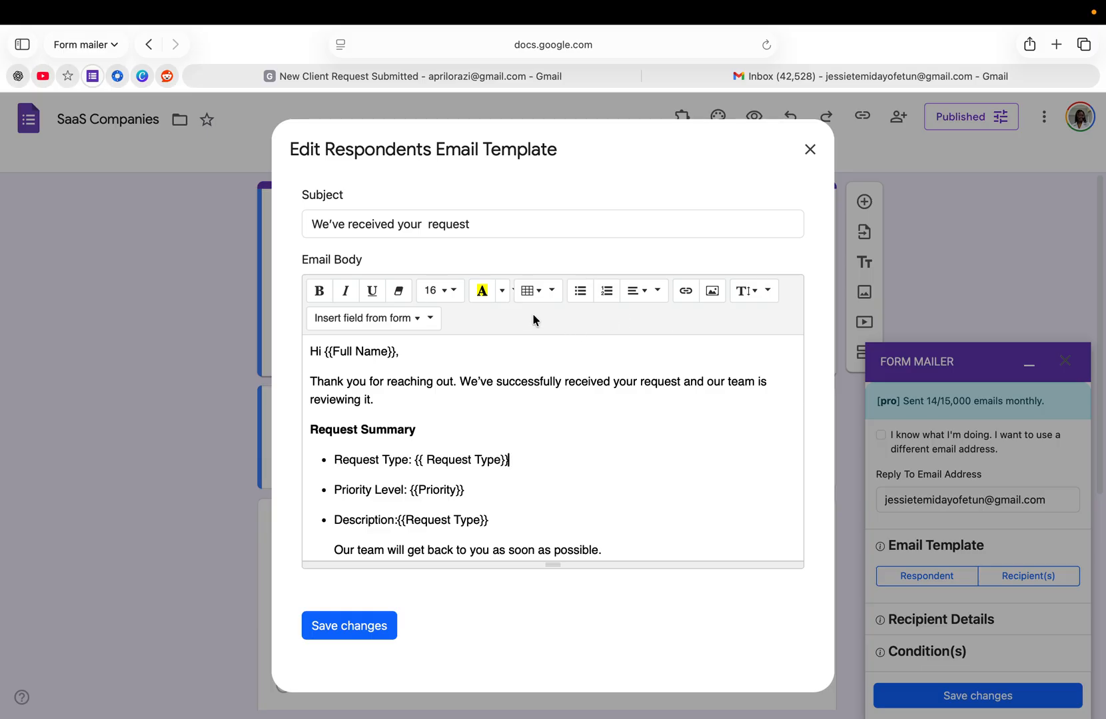
pyautogui.scroll(-3, 469, 464)
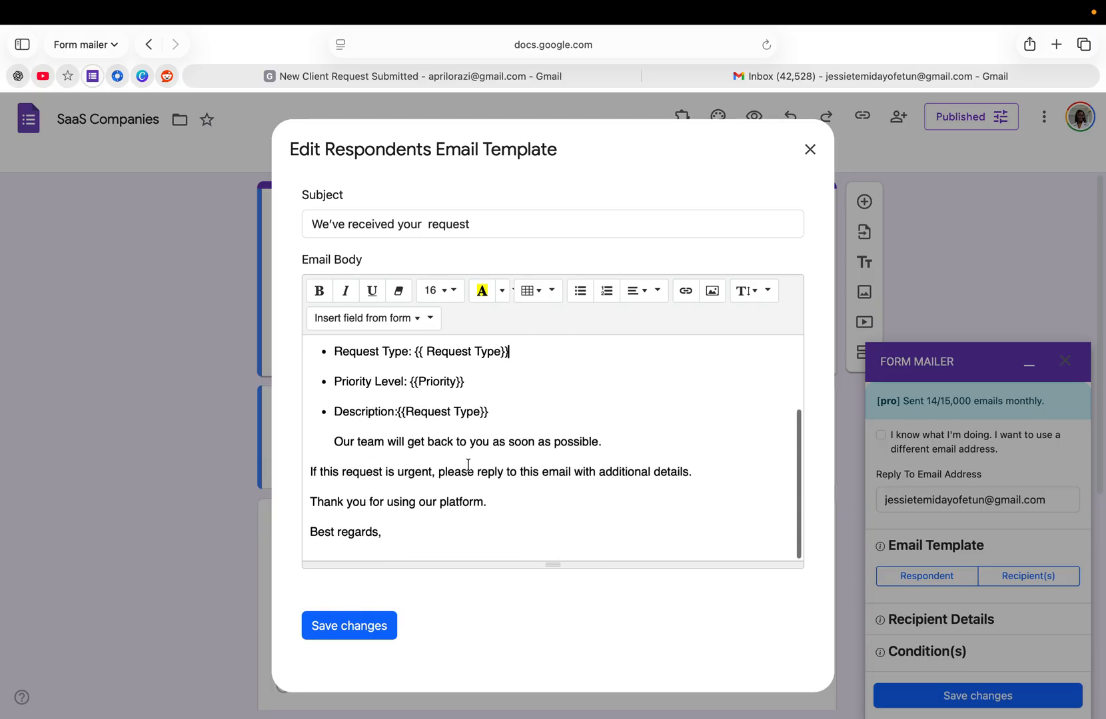
pyautogui.click(361, 634)
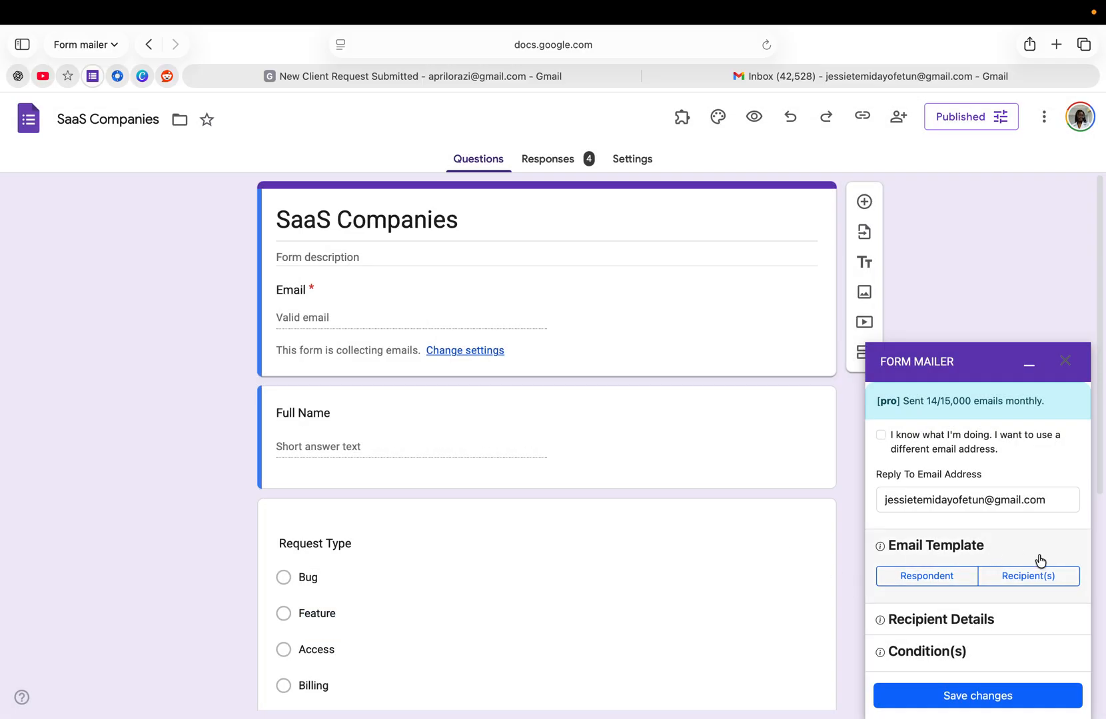
# - Open the recipients' email template and read through its subject and body
pyautogui.click(1029, 577)
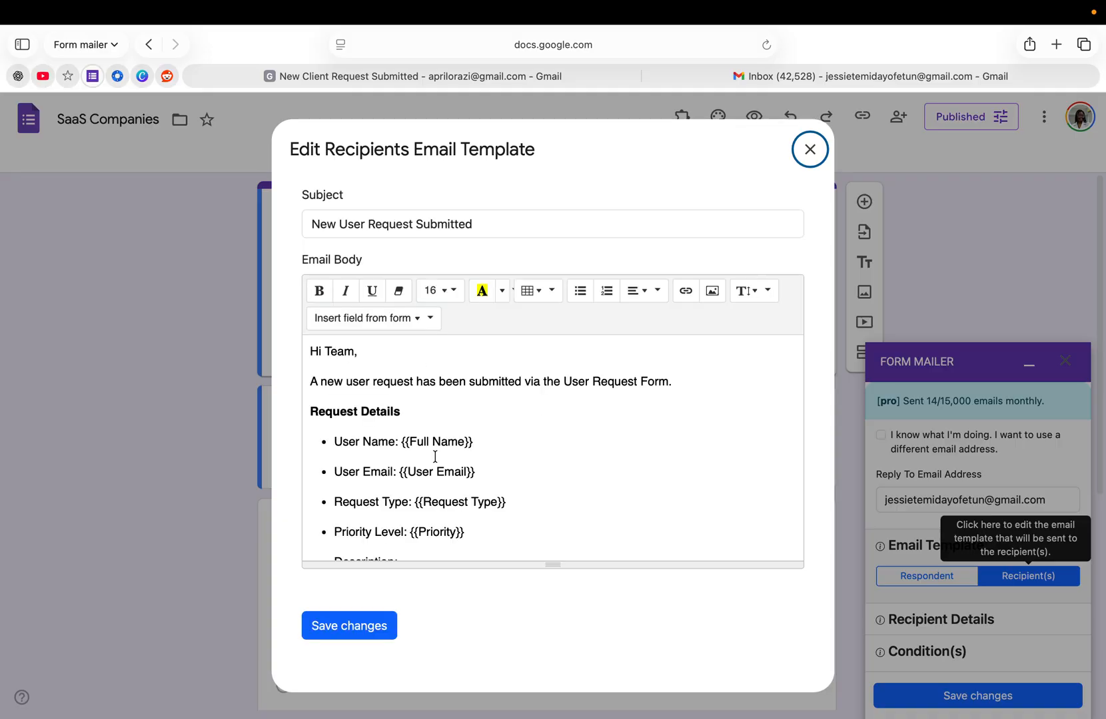
pyautogui.scroll(-3, 435, 457)
pyautogui.scroll(-1, 435, 457)
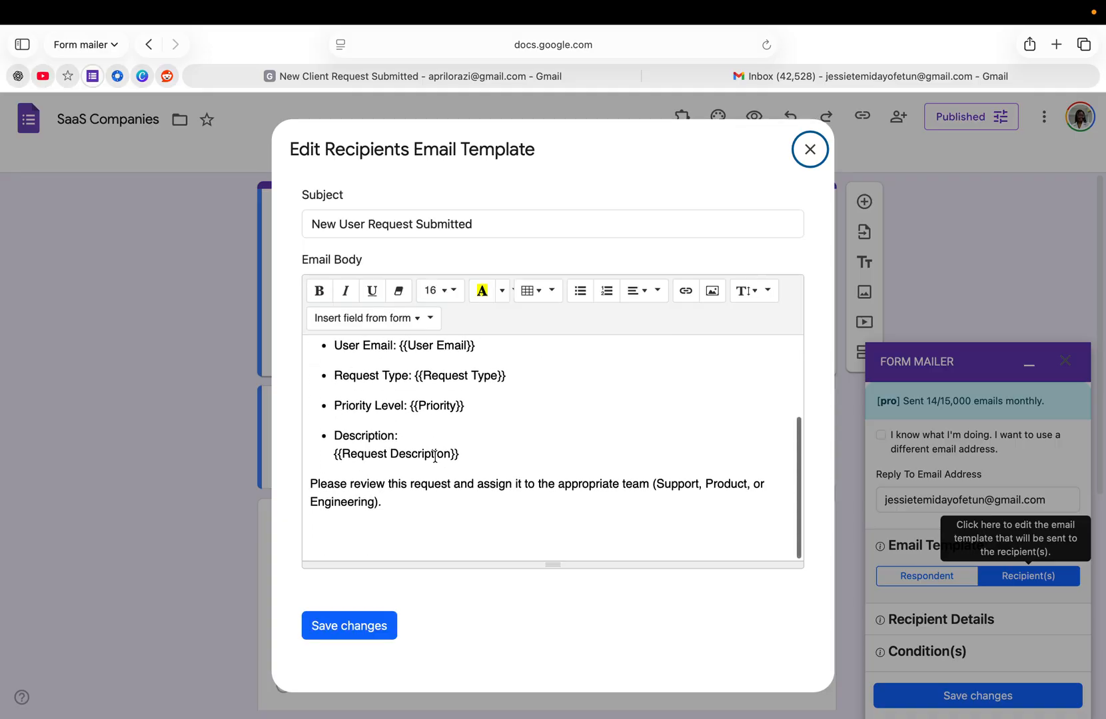
pyautogui.scroll(2, 435, 457)
pyautogui.scroll(3, 435, 457)
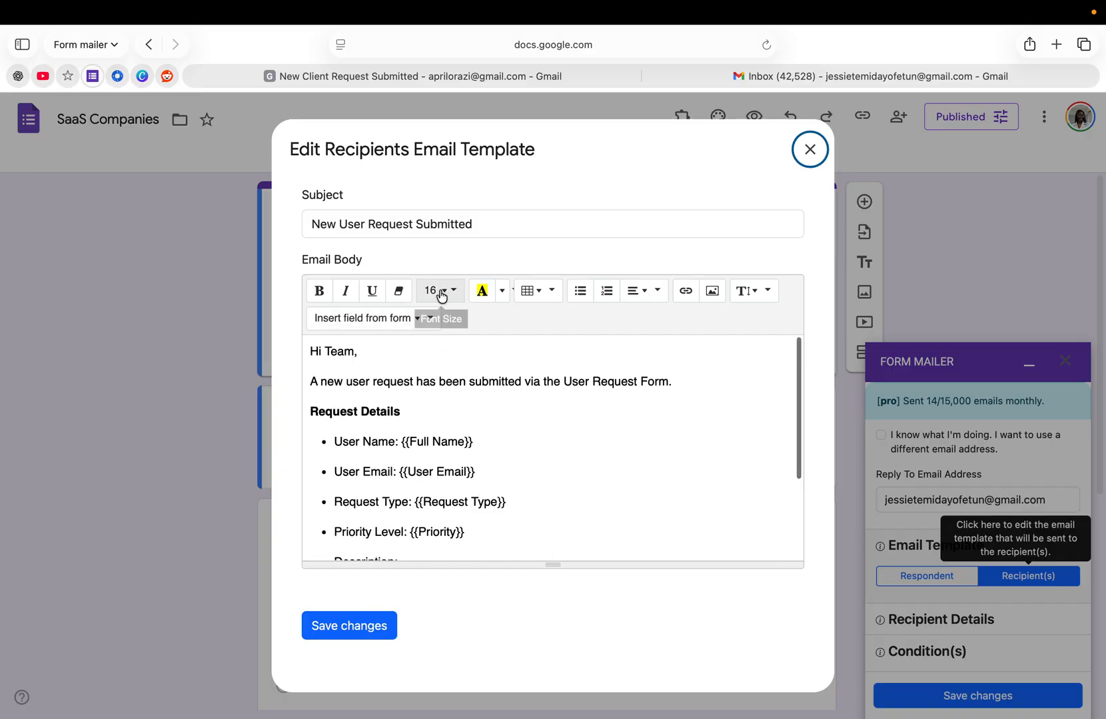
# - Check the rest of the recipients' email body, from the request details to the assignment note, and save the template
pyautogui.scroll(-2, 413, 430)
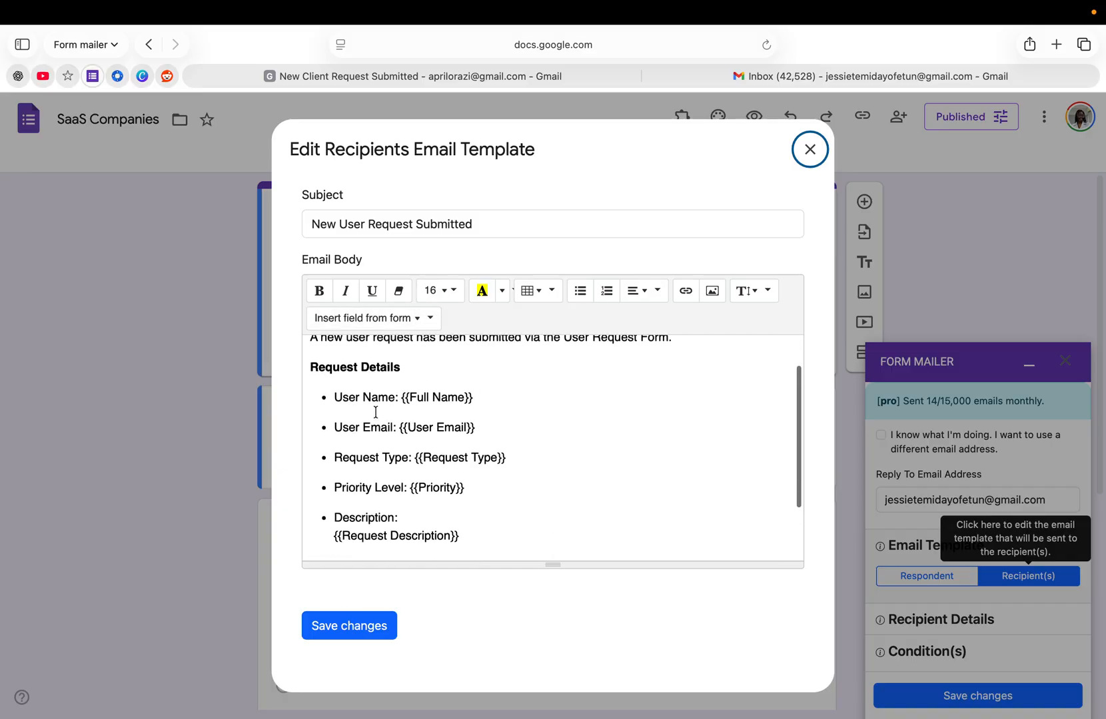
pyautogui.scroll(-2, 376, 412)
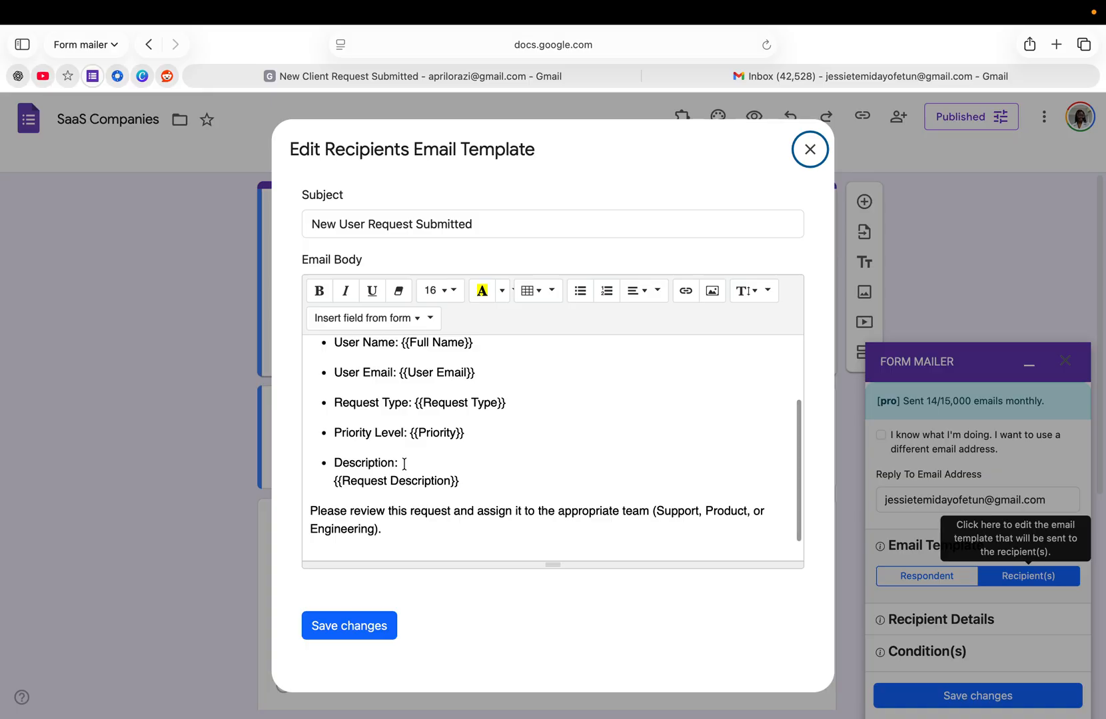
pyautogui.scroll(2, 405, 464)
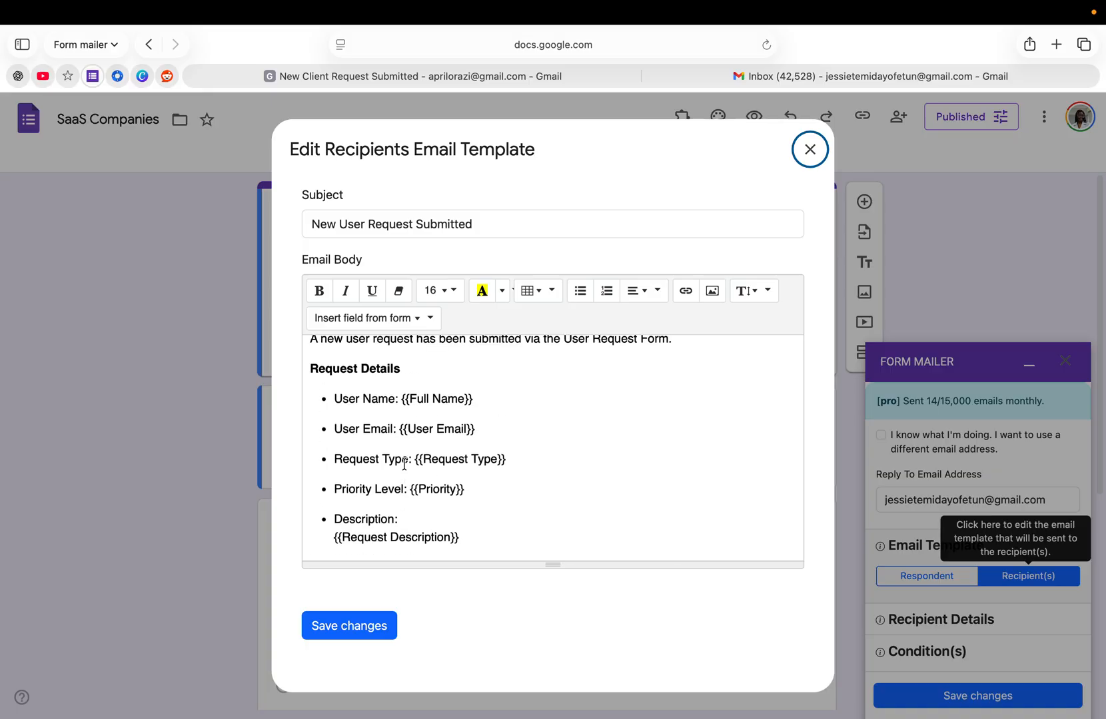
pyautogui.scroll(-1, 404, 464)
pyautogui.scroll(-2, 404, 465)
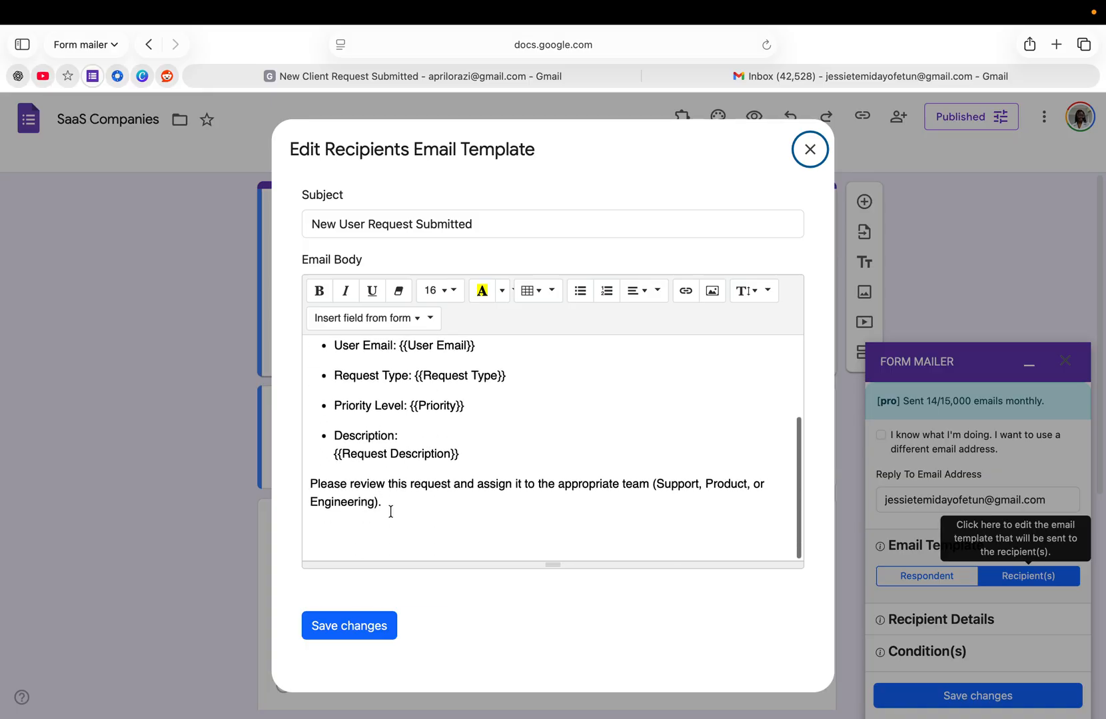
pyautogui.click(367, 624)
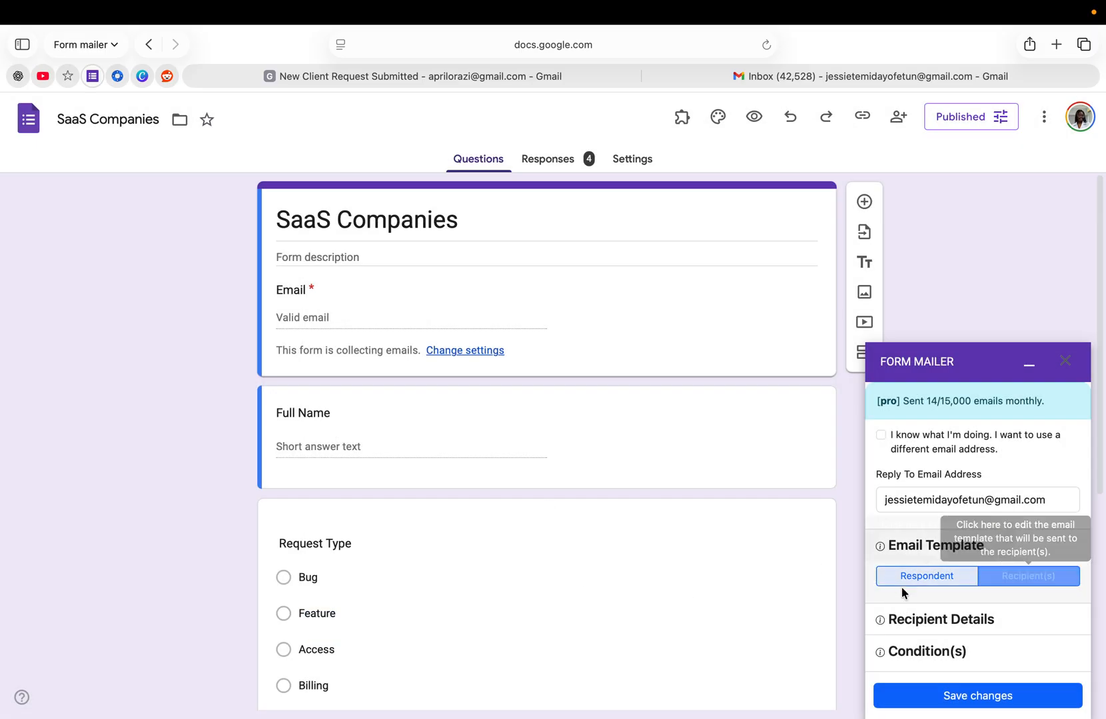
# - Add one more company email address to the recipient list under Recipient Details
pyautogui.scroll(-2, 901, 587)
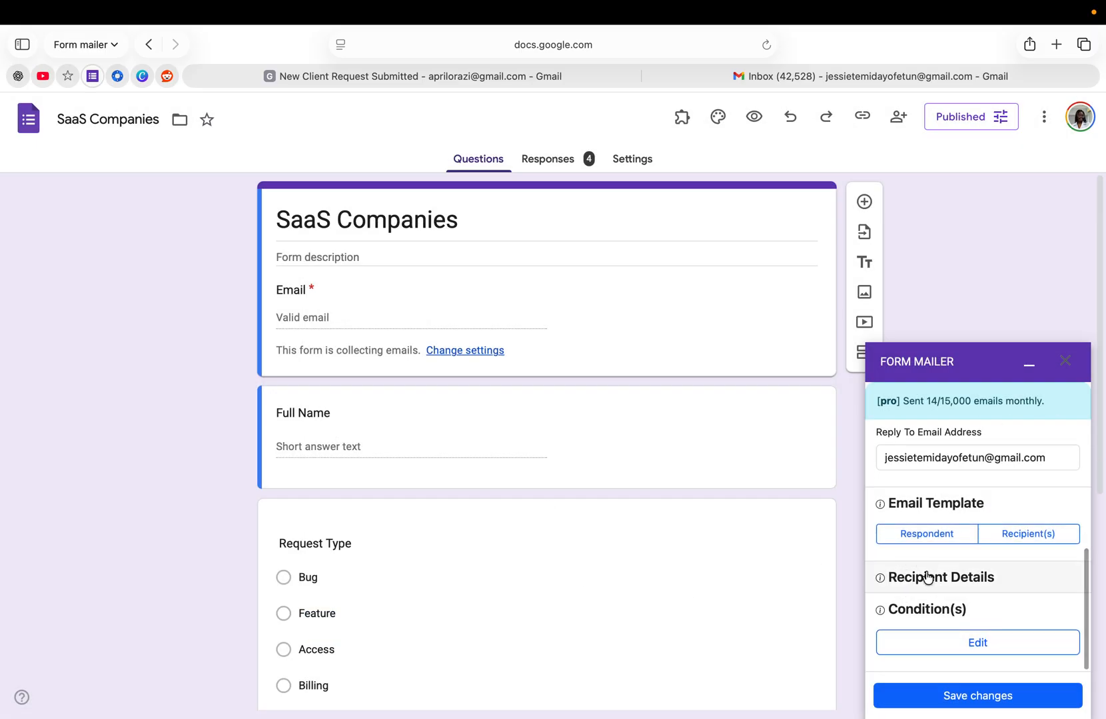
pyautogui.click(928, 577)
pyautogui.scroll(-2, 933, 627)
pyautogui.scroll(-1, 933, 630)
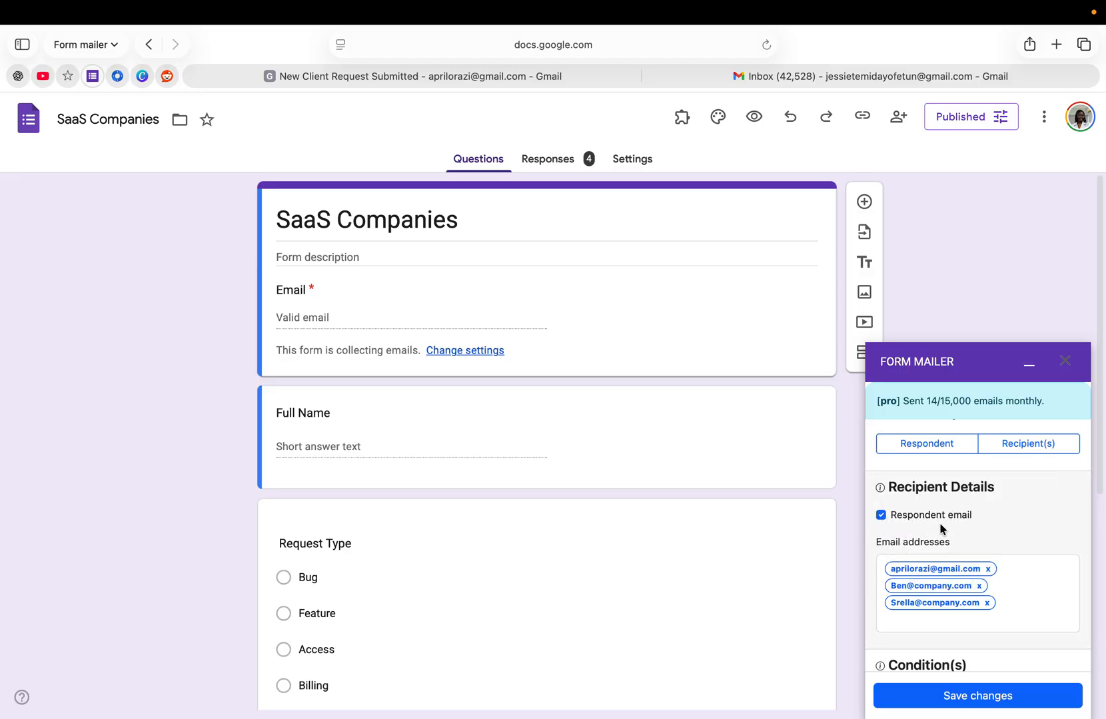
pyautogui.click(899, 614)
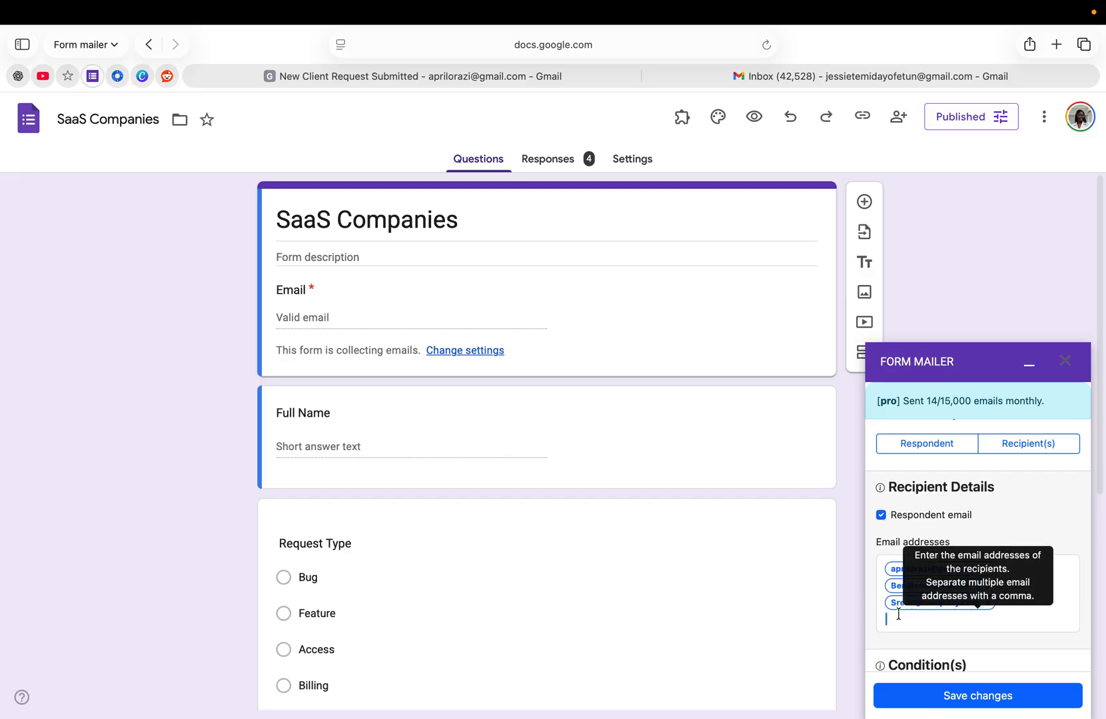
pyautogui.press('Return')
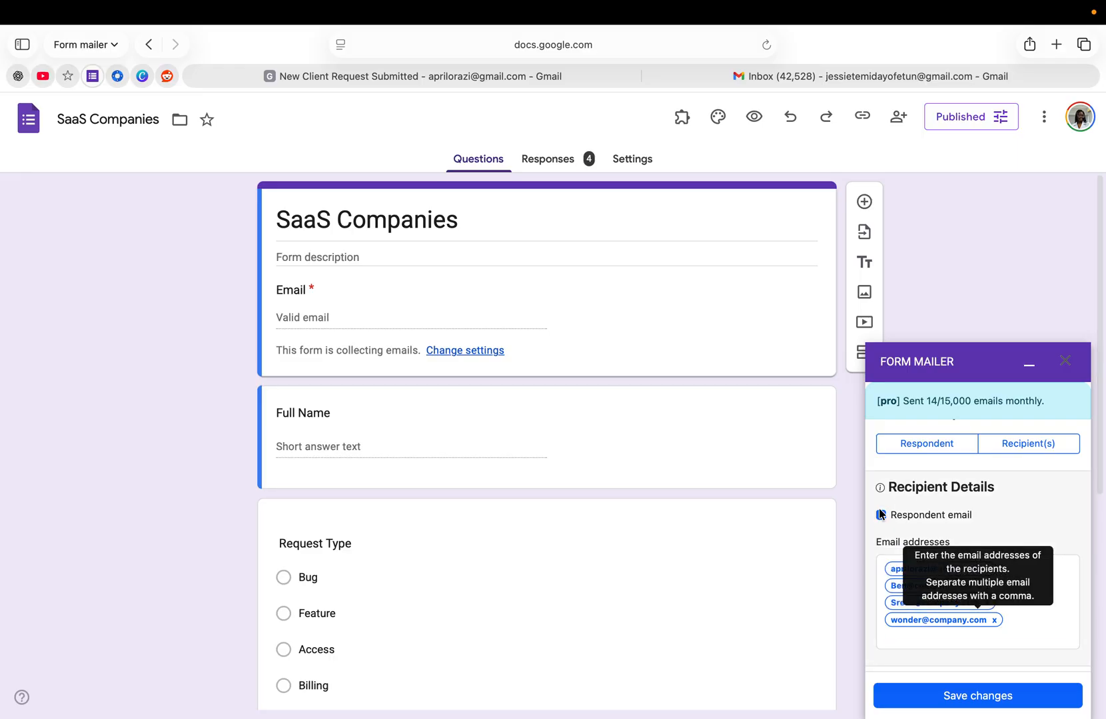
# - Save the Form Mailer notification settings with the updated recipient list
pyautogui.scroll(-1, 876, 514)
pyautogui.scroll(-1, 876, 517)
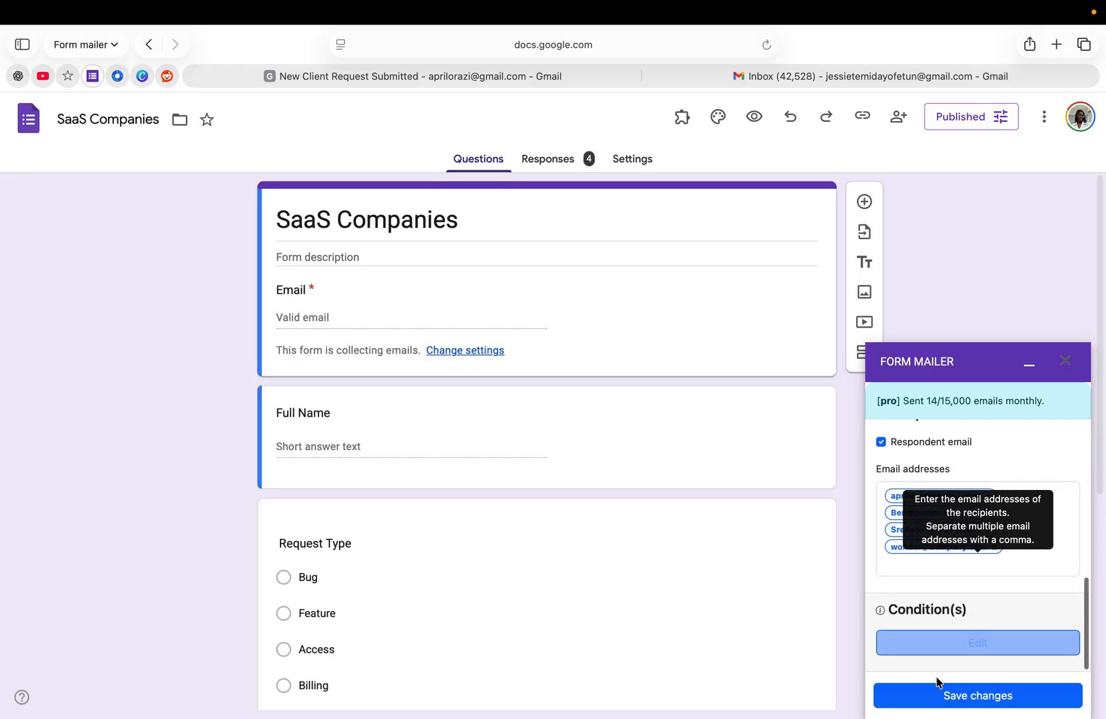
pyautogui.click(949, 696)
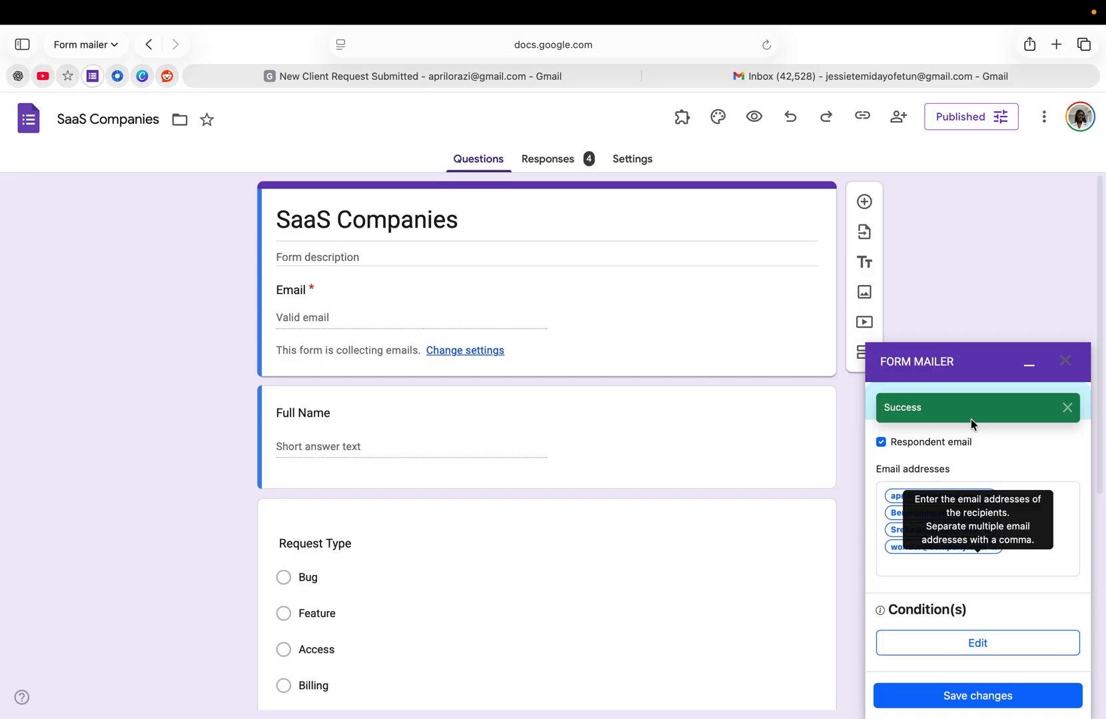
# - Copy the form's responder link and open it in a new browser tab
pyautogui.click(862, 118)
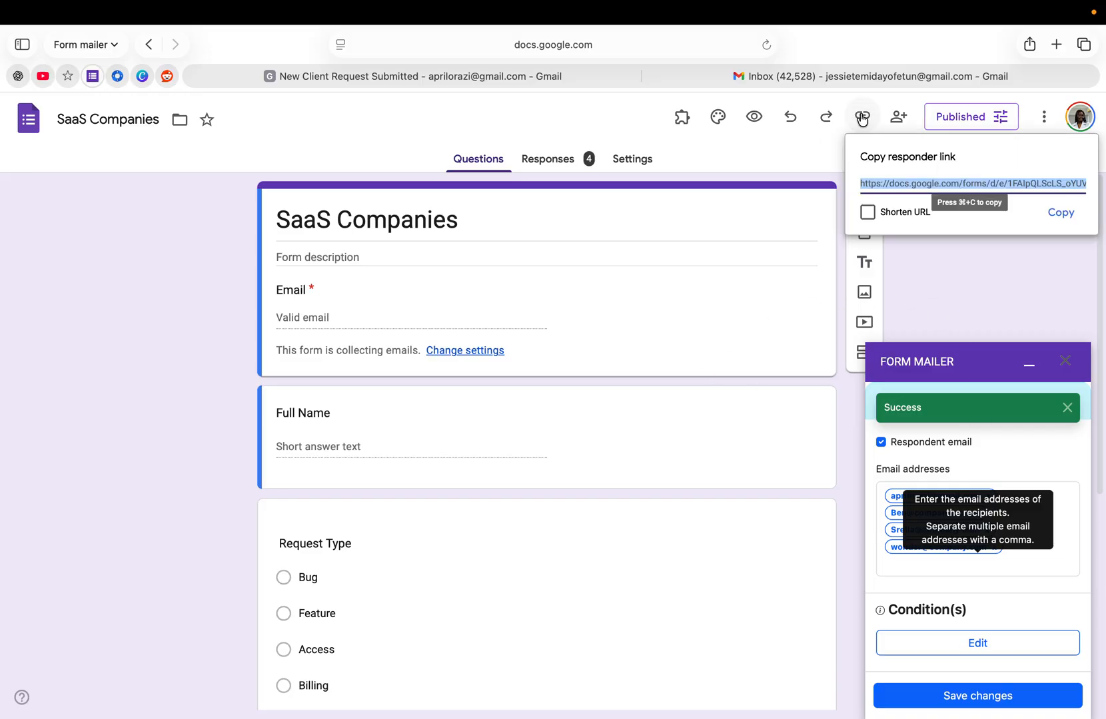
pyautogui.click(1061, 213)
pyautogui.click(1056, 44)
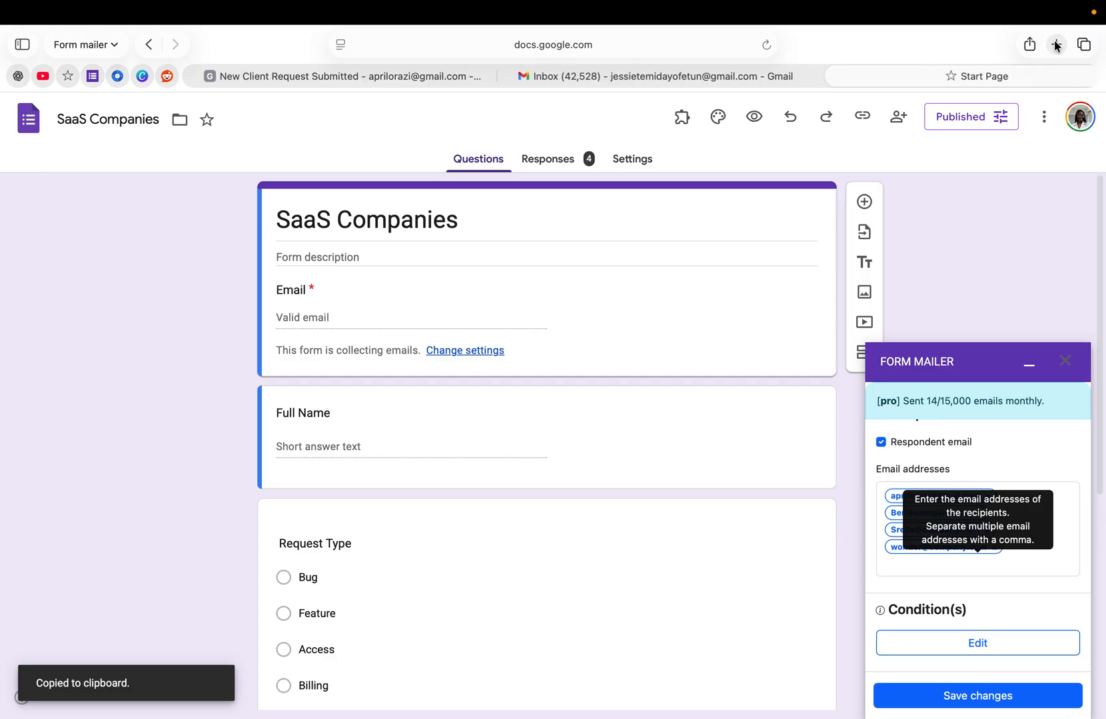
pyautogui.rightClick(425, 47)
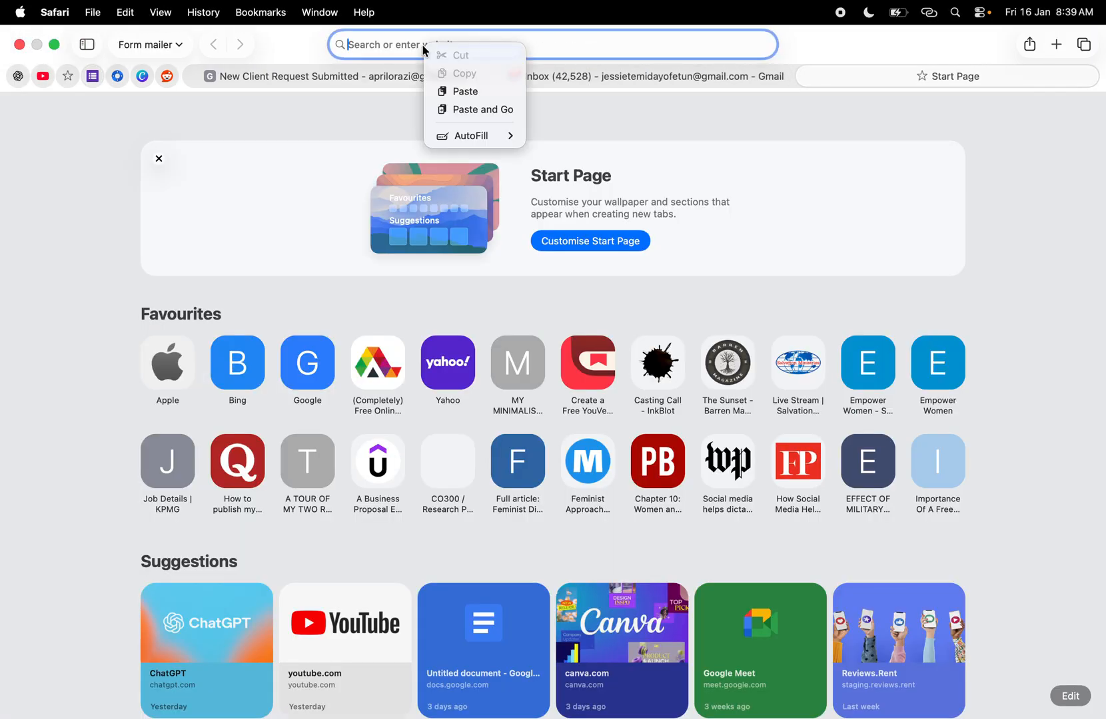
pyautogui.click(483, 109)
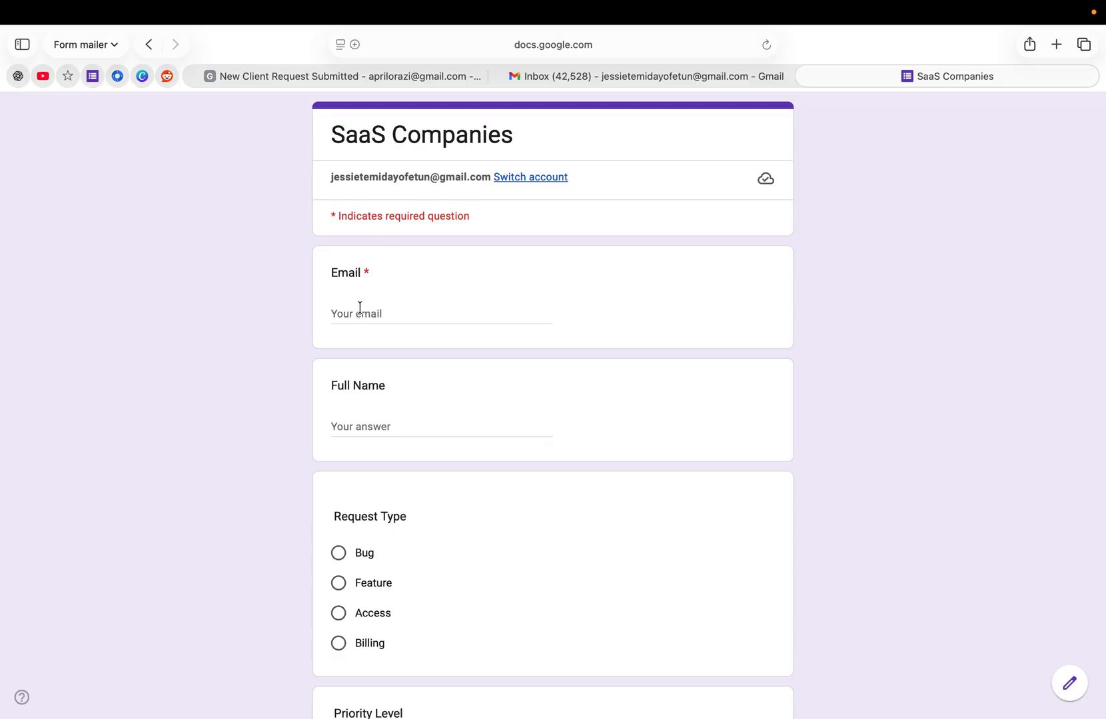
# - Fill in the respondent's email address and full name in the live form
pyautogui.click(360, 308)
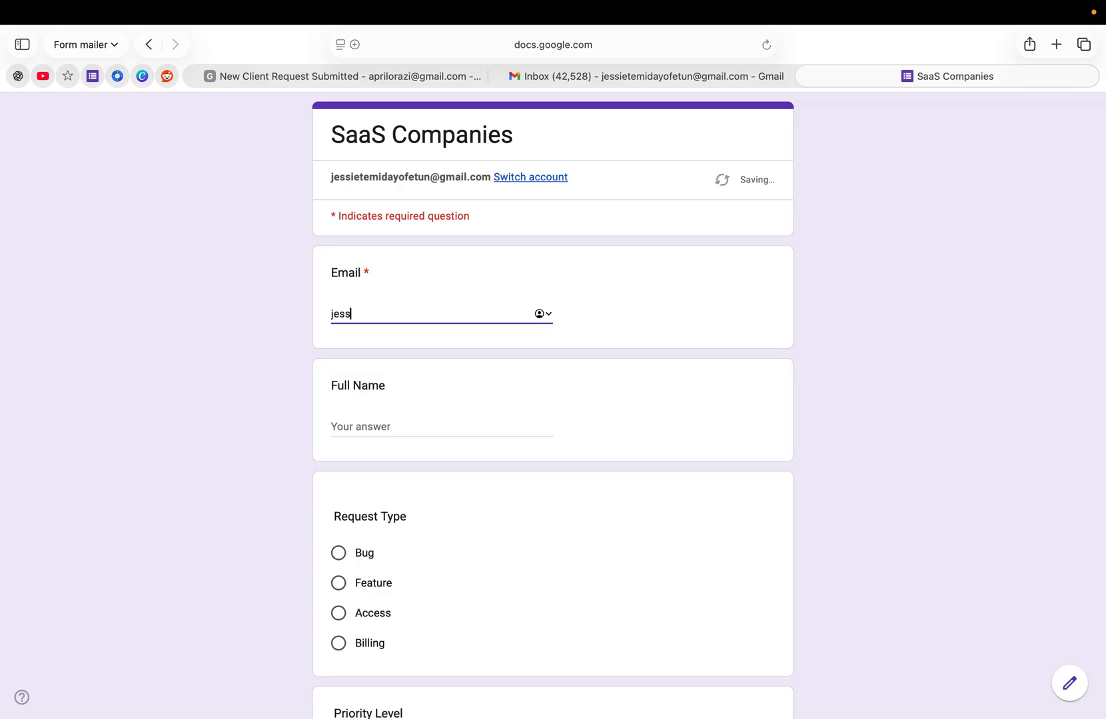
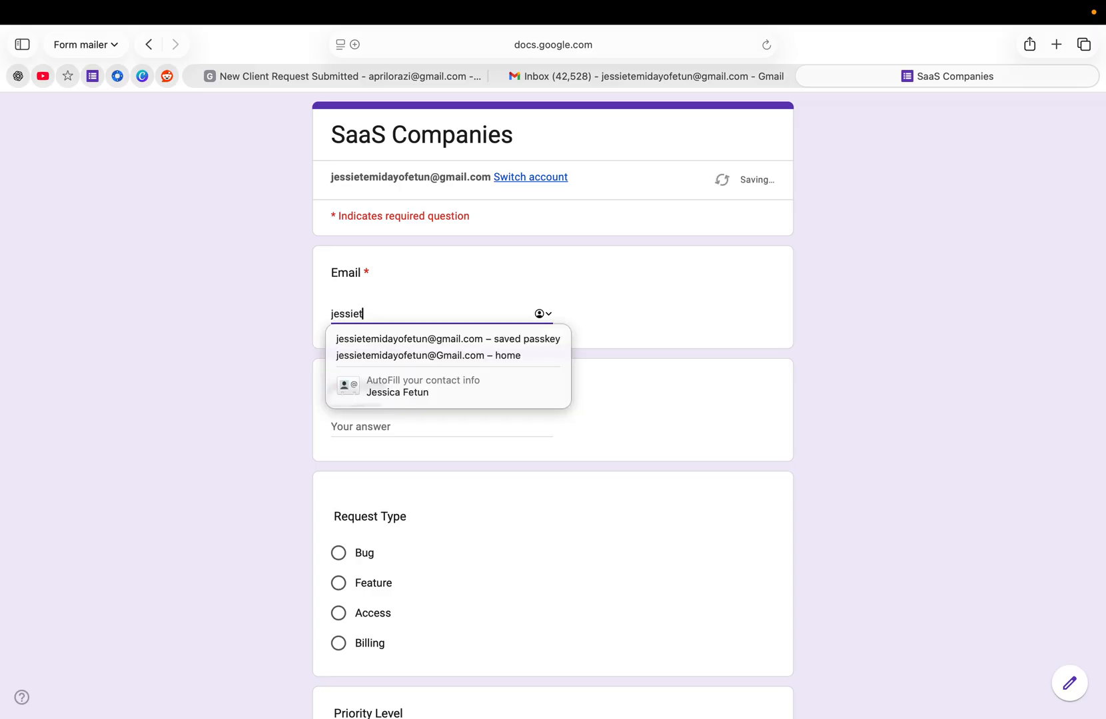
pyautogui.click(369, 339)
pyautogui.click(364, 423)
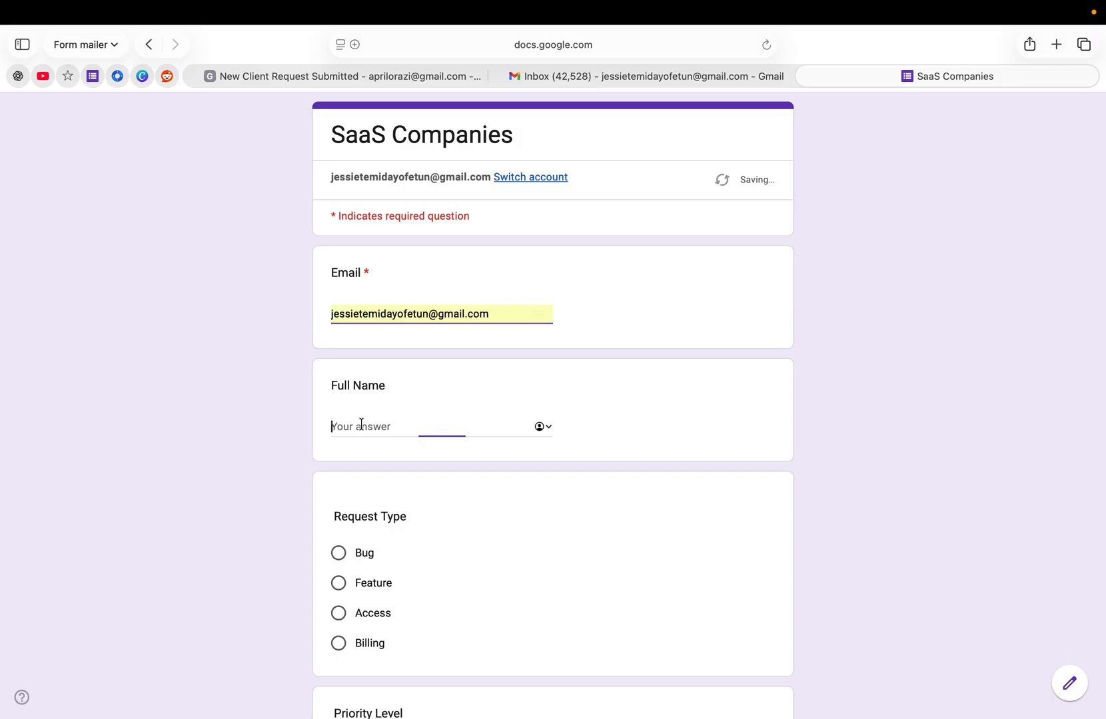
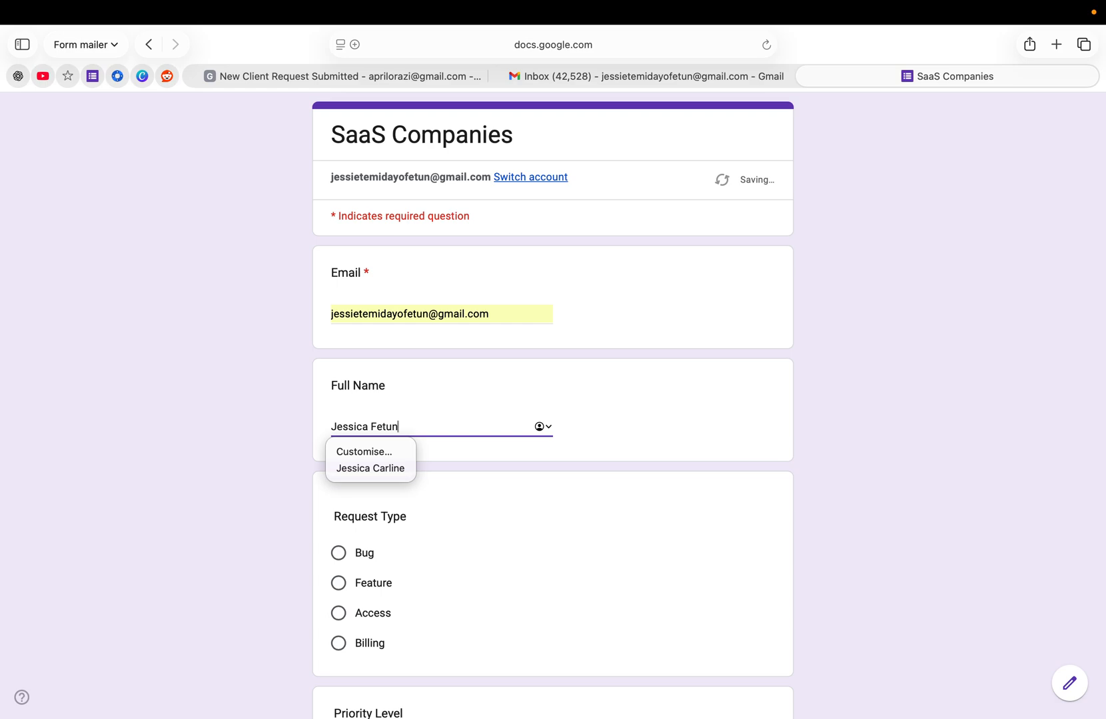
# - Choose Bug as the request type and High as the priority level
pyautogui.scroll(-2, 395, 525)
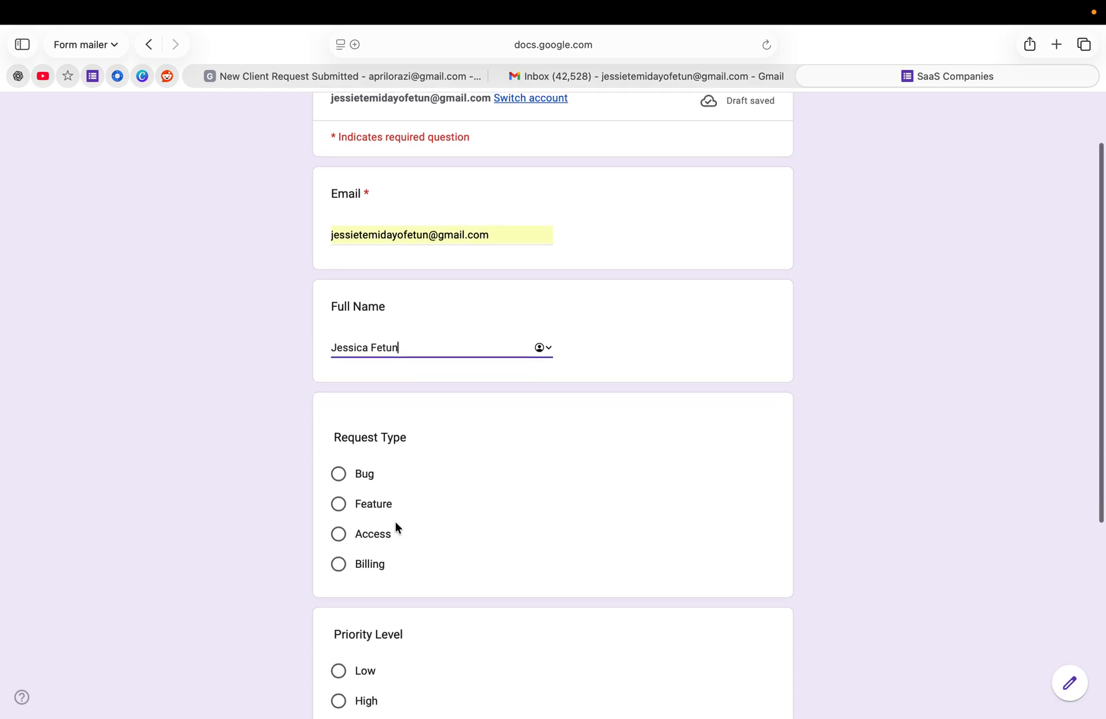
pyautogui.click(337, 478)
pyautogui.scroll(-5, 359, 539)
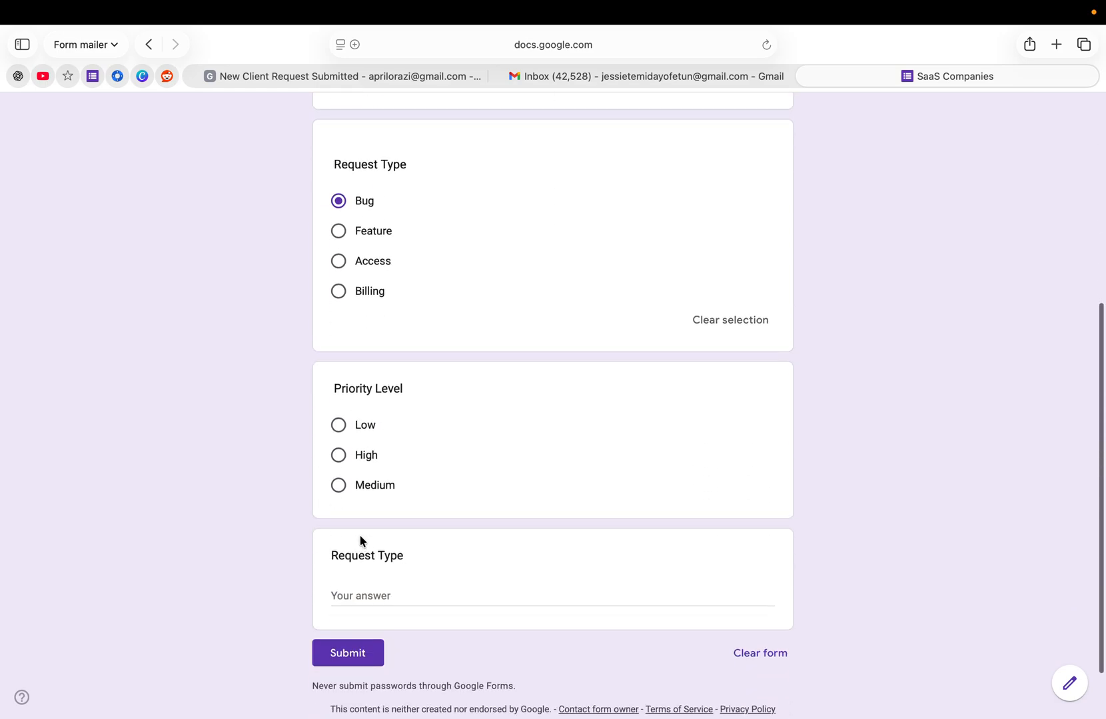
pyautogui.click(340, 459)
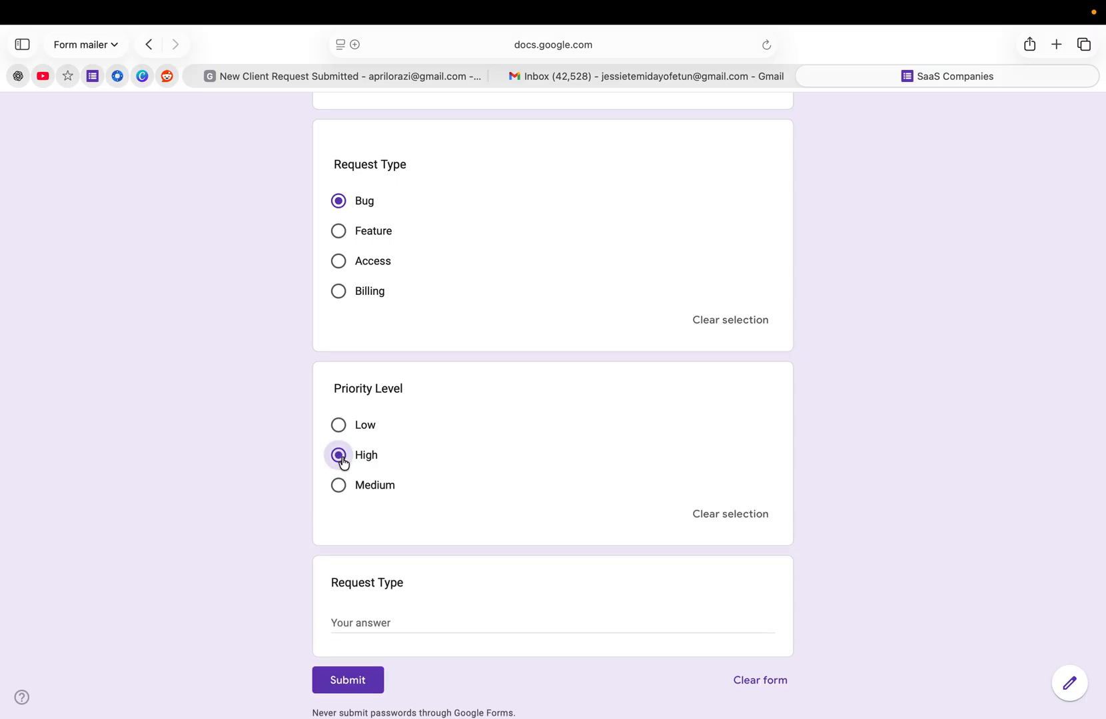
# - Answer the final Request Type question with "Unable to use software" and submit the response
pyautogui.click(363, 620)
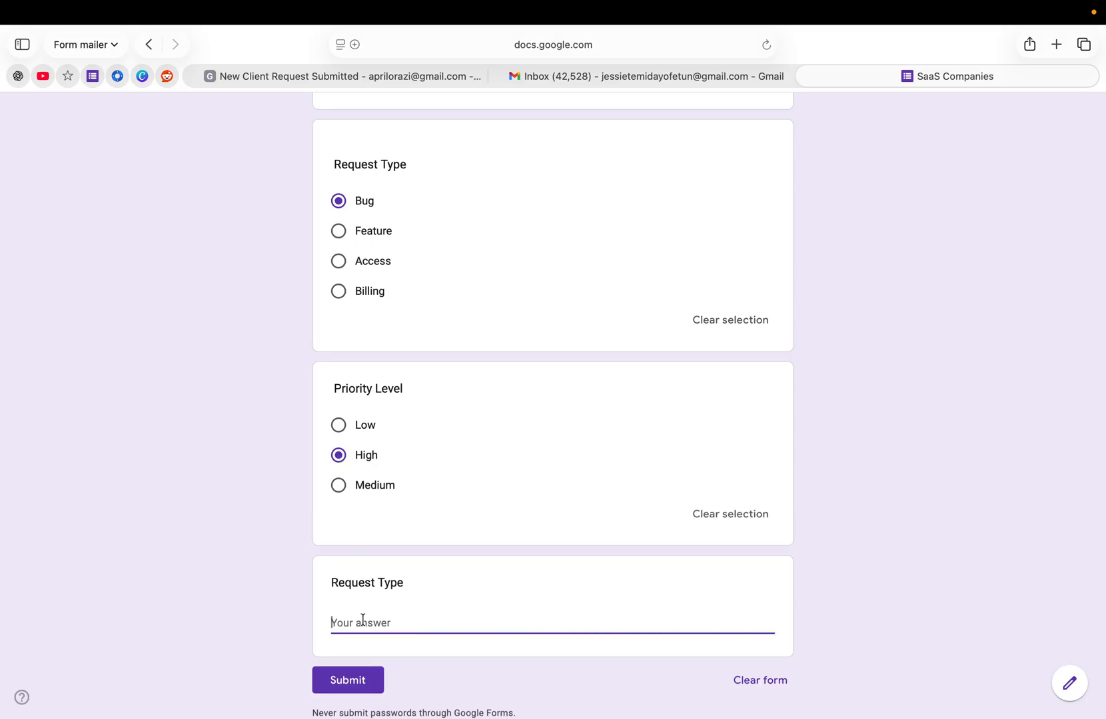
pyautogui.write('I C')
pyautogui.press('BackSpace')
pyautogui.press('BackSpace')
pyautogui.press('BackSpace')
pyautogui.write('Unable to use softw')
pyautogui.click(364, 685)
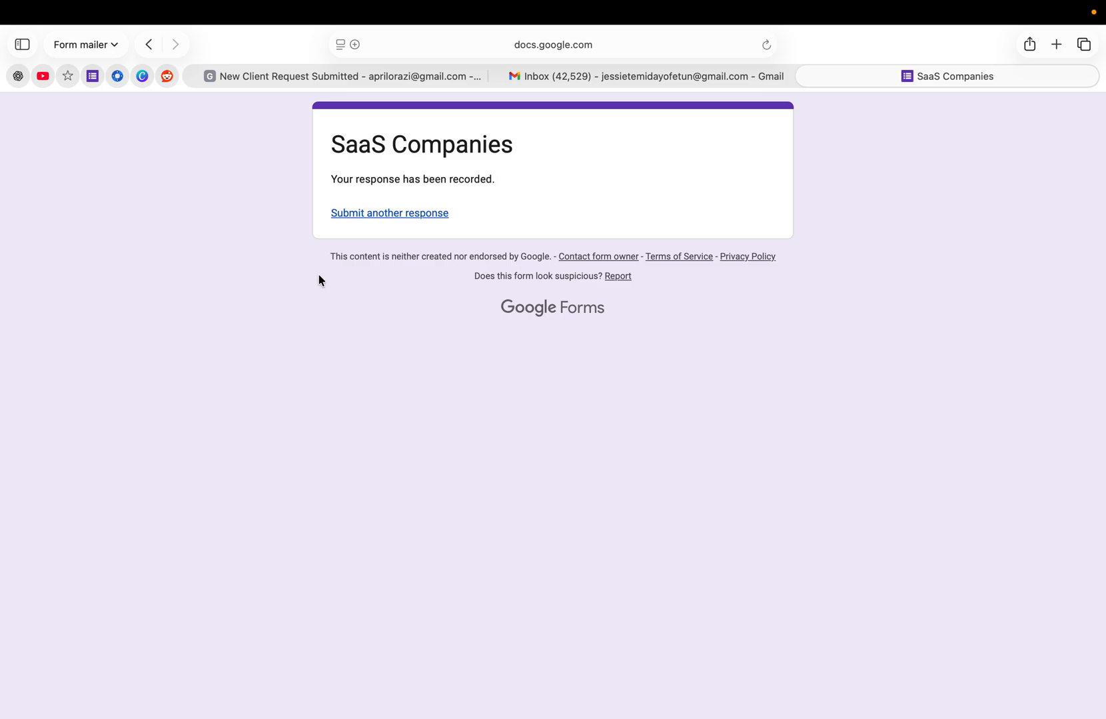
# - Open the "New User Request Submitted" email in the recipient's Gmail inbox and "We've received your request" in the respondent's inbox
pyautogui.click(326, 76)
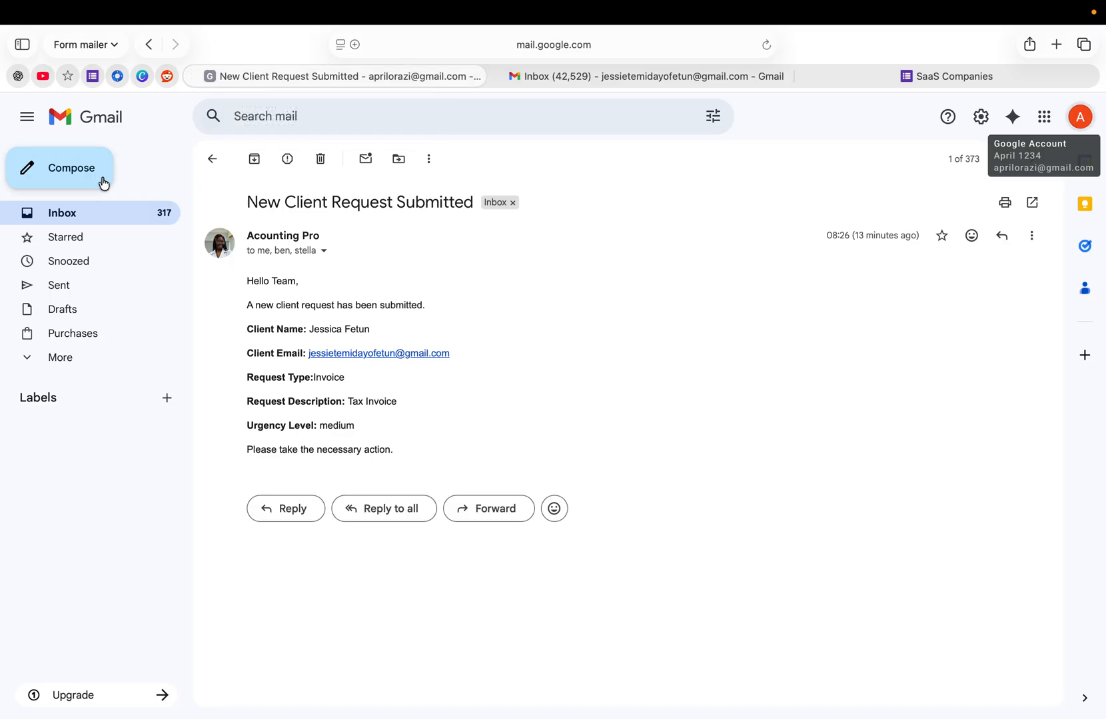
pyautogui.click(79, 208)
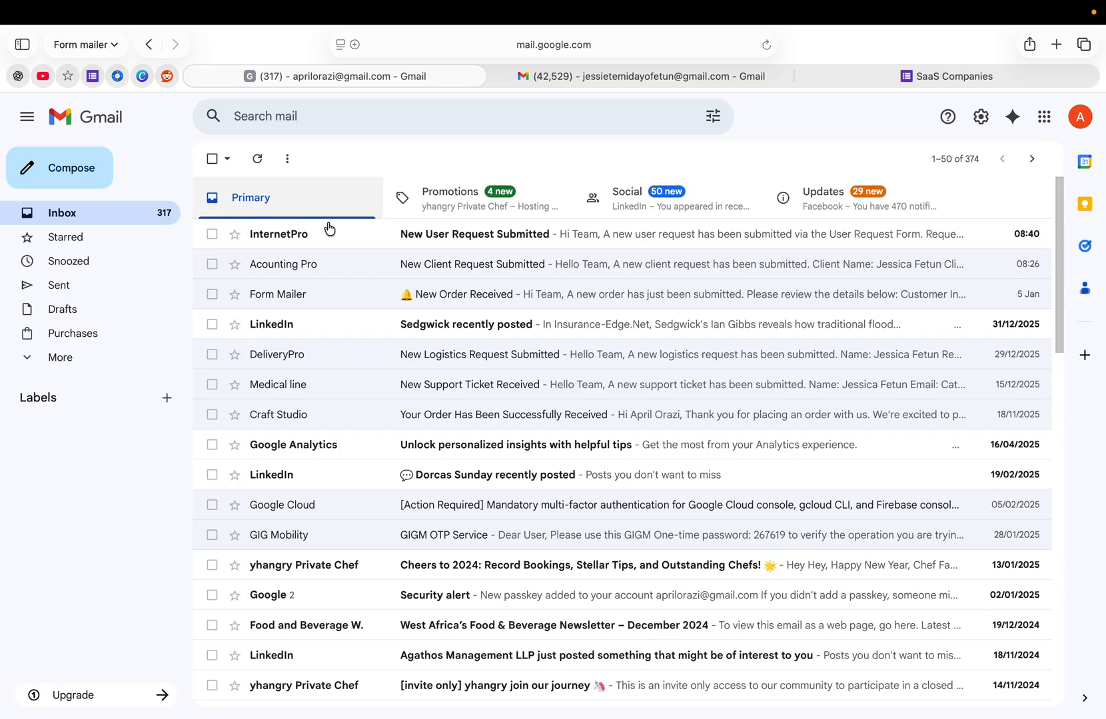
pyautogui.click(531, 242)
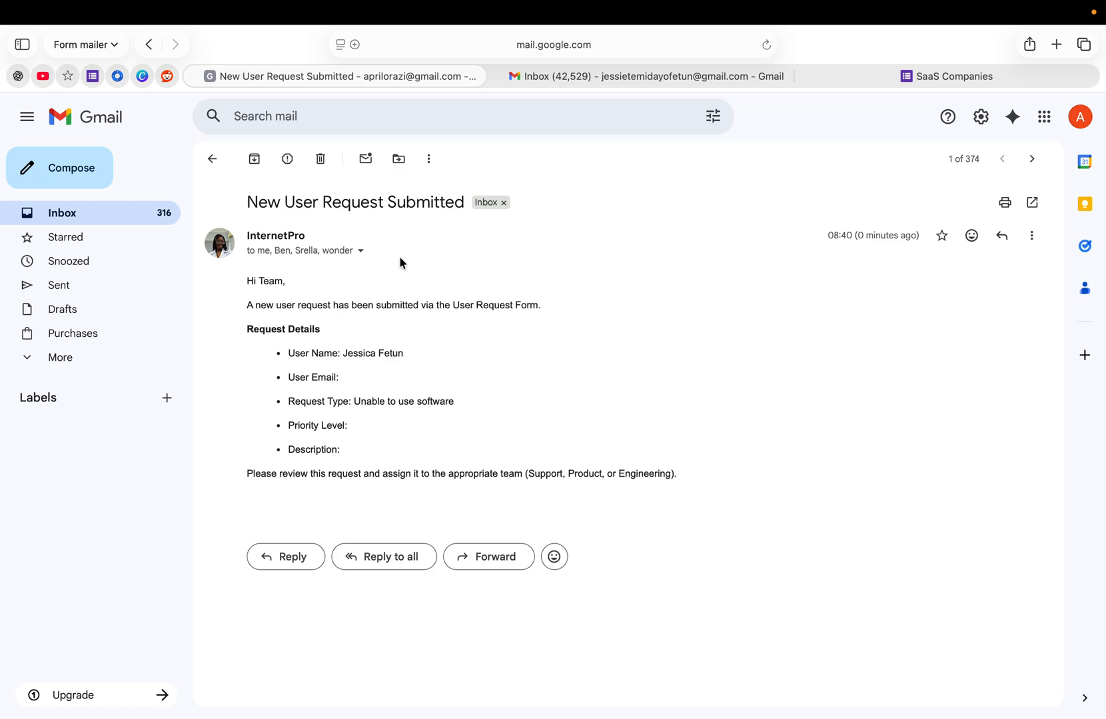
pyautogui.click(604, 75)
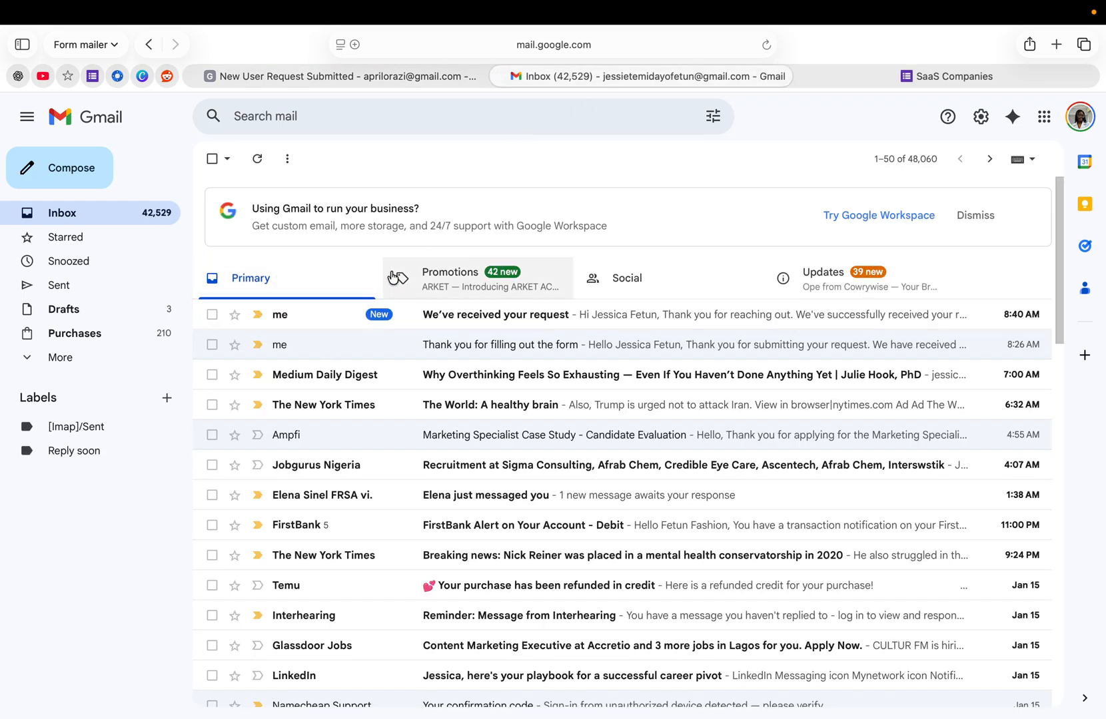
pyautogui.click(406, 315)
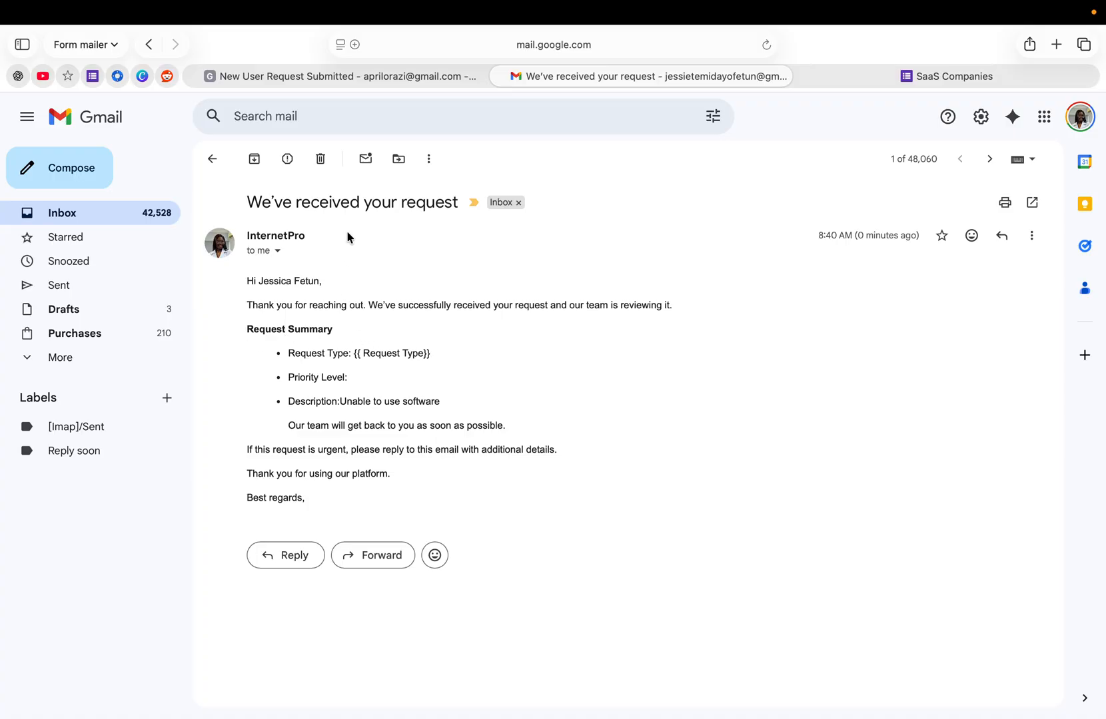
# - View Form Mailer's Google Workspace Marketplace listing, and open the add-on's account management from the SaaS Companies form editor
pyautogui.click(120, 77)
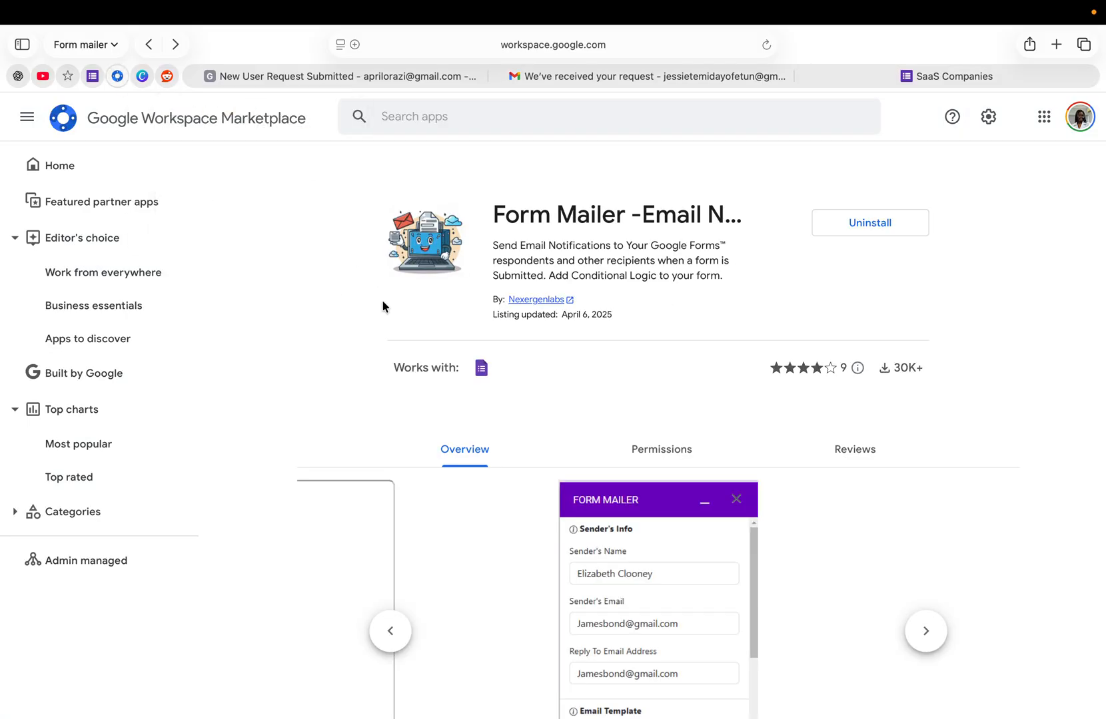
pyautogui.click(94, 77)
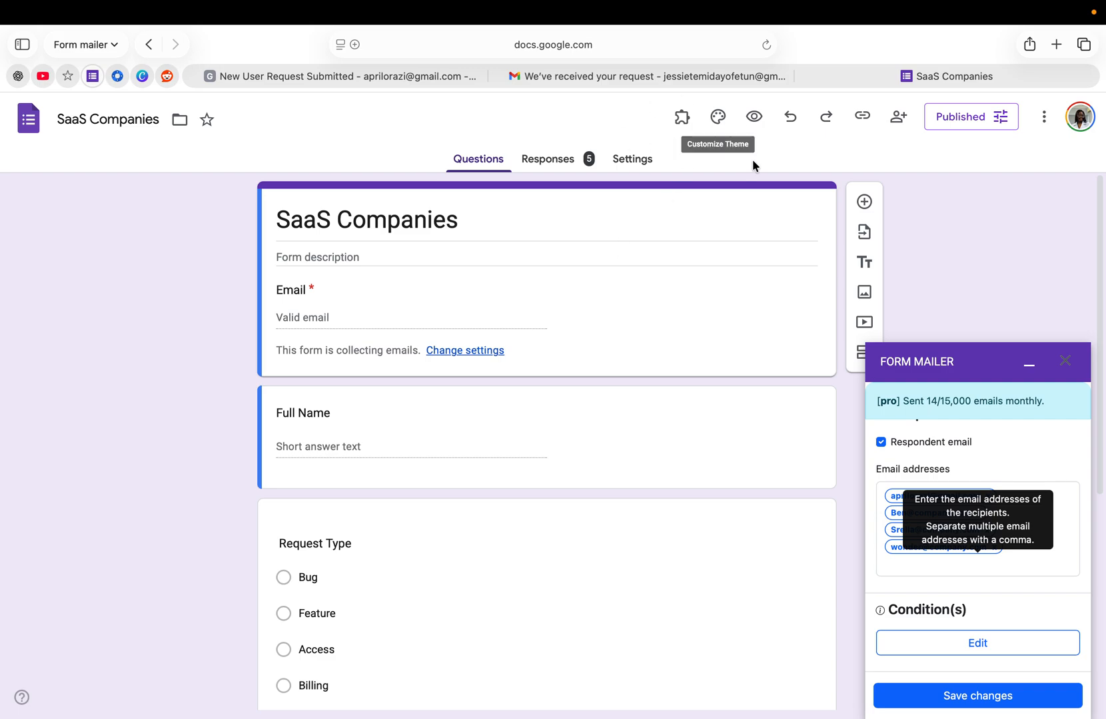
pyautogui.click(681, 118)
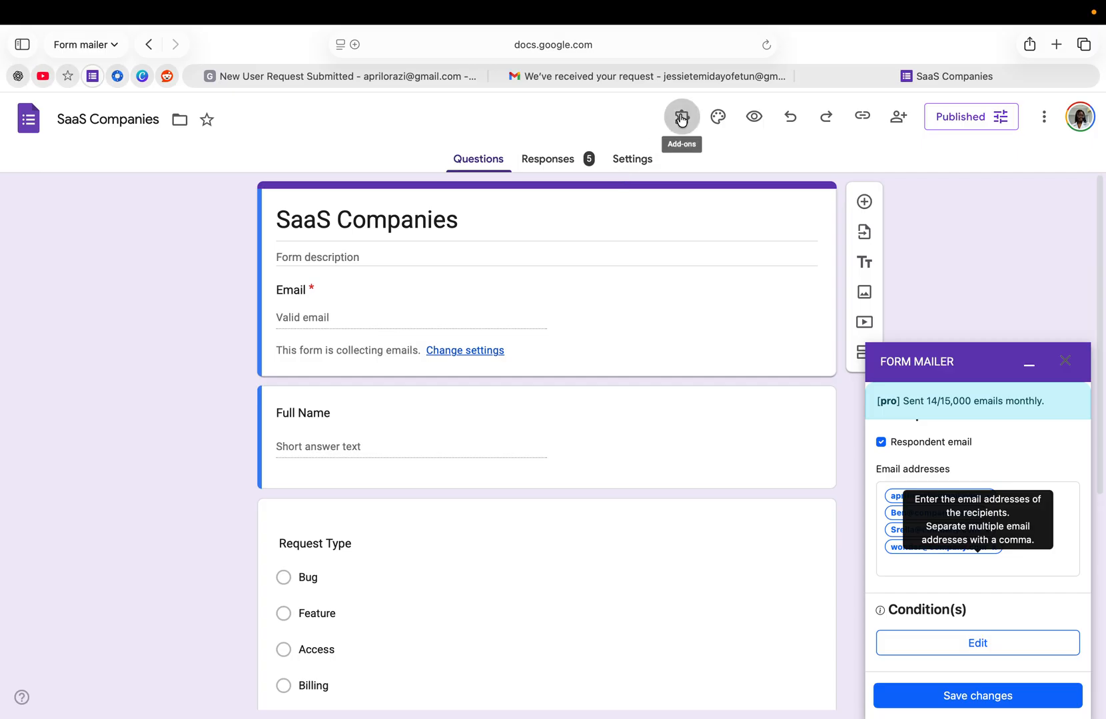
pyautogui.click(695, 169)
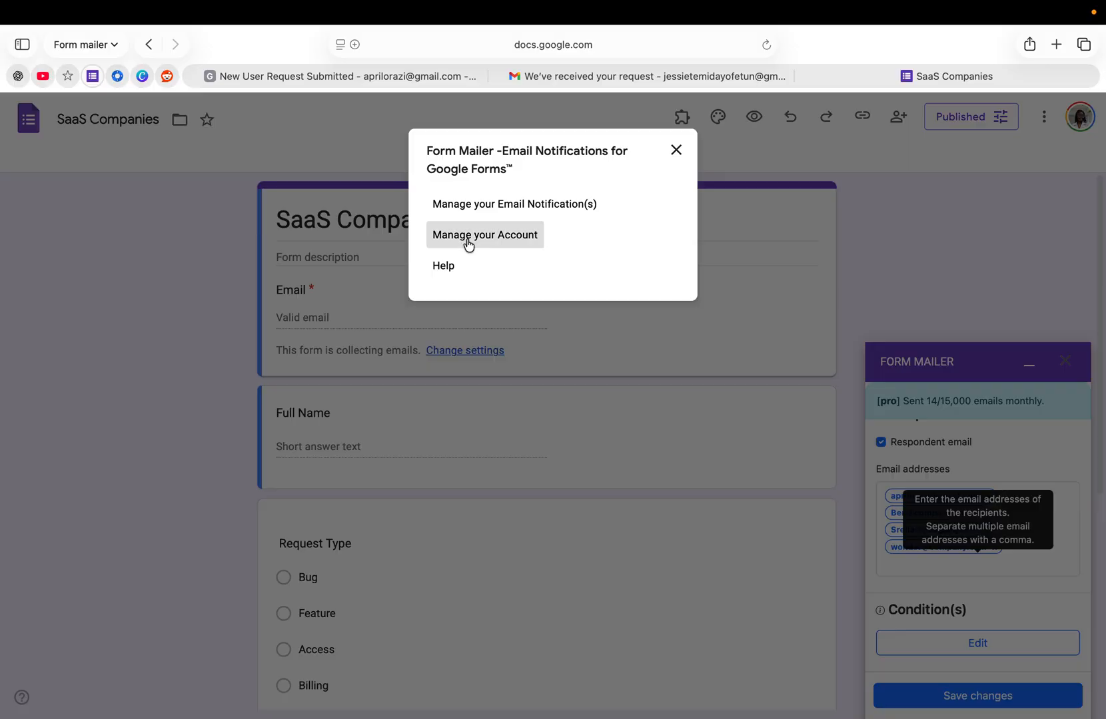
pyautogui.click(466, 237)
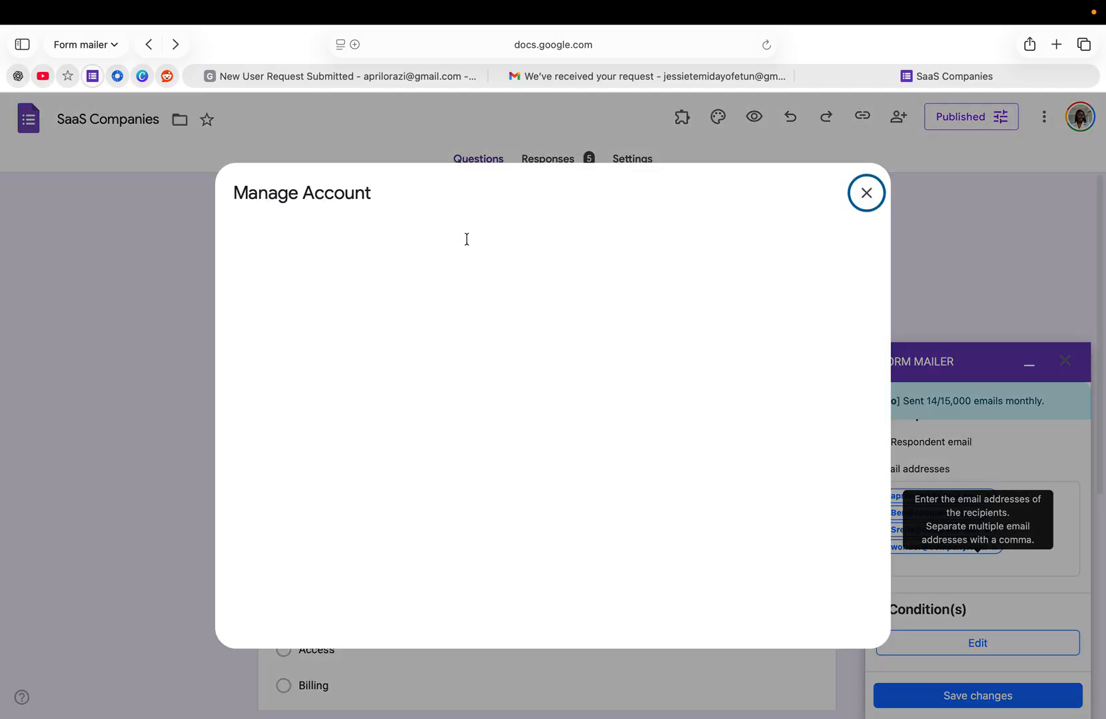